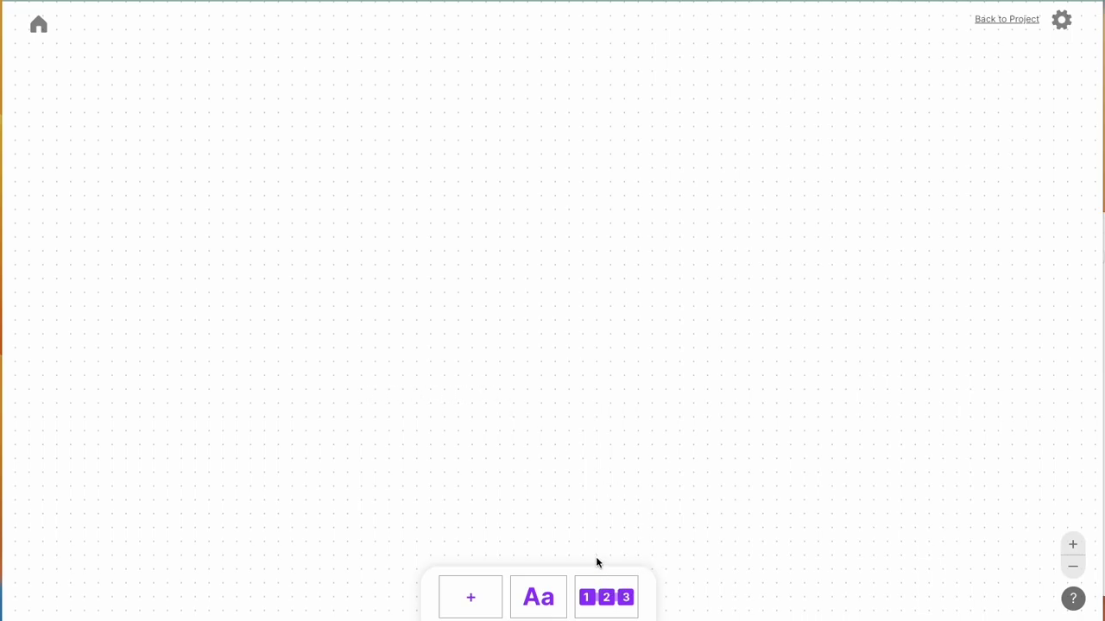
Add an Outline card to the canvas and bring up the story structure descriptions from The Hero's Journey dropdown.
{"action": "left_click", "coordinate": [609, 602]}
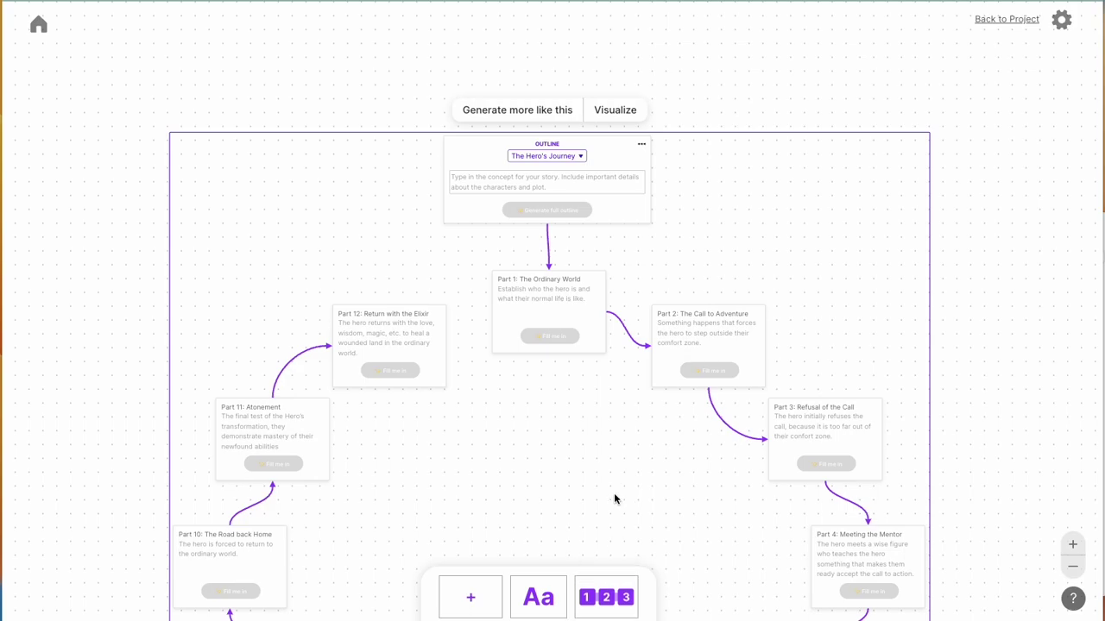
{"action": "left_click", "coordinate": [582, 158]}
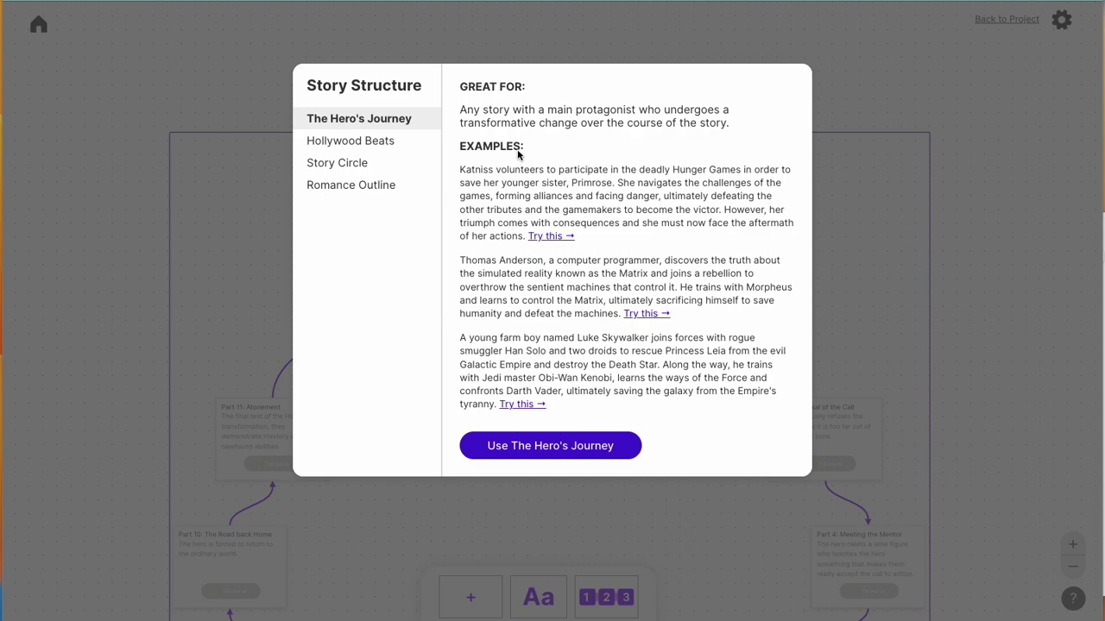
Compare the Hollywood Beats, Story Circle and Romance Outline structures, then choose Hollywood Beats.
{"action": "left_click", "coordinate": [389, 148]}
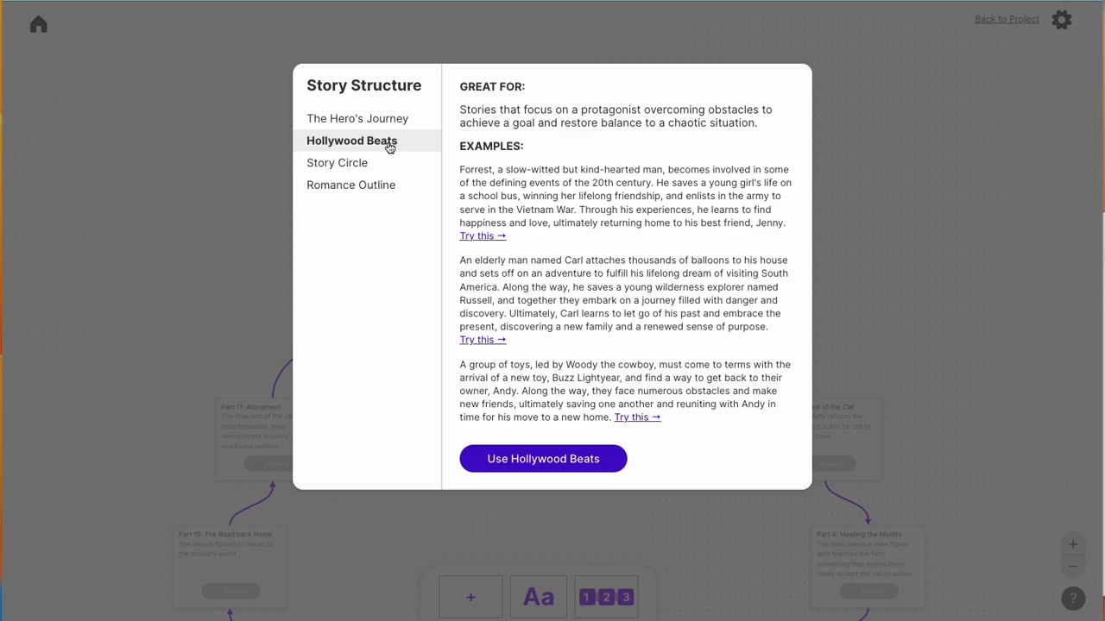
{"action": "left_click", "coordinate": [383, 170]}
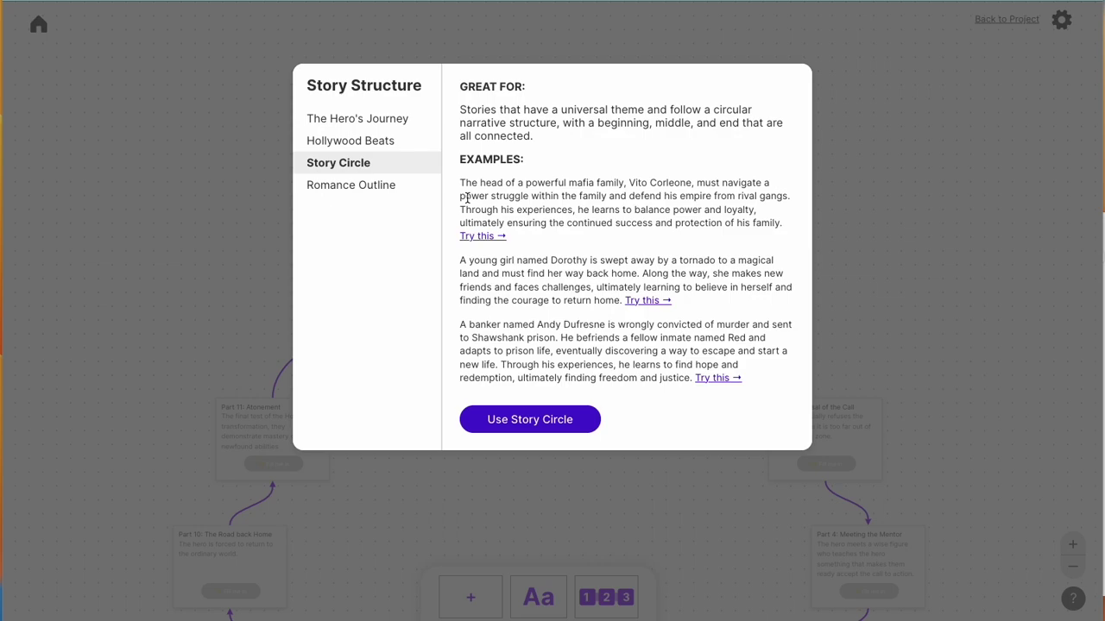
{"action": "left_click", "coordinate": [376, 184]}
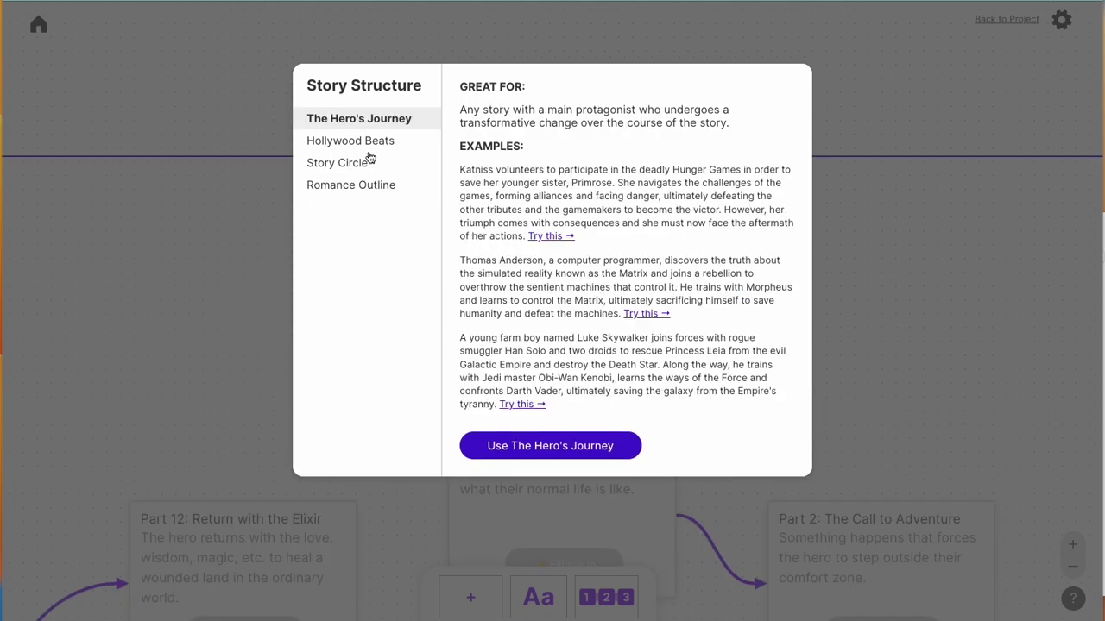
{"action": "left_click", "coordinate": [358, 142]}
Apply Hollywood Beats and enter the concept 'a real estate agent for monster in Los Angeles, CA, comedic urban fantasy novel'.
{"action": "left_click", "coordinate": [574, 466]}
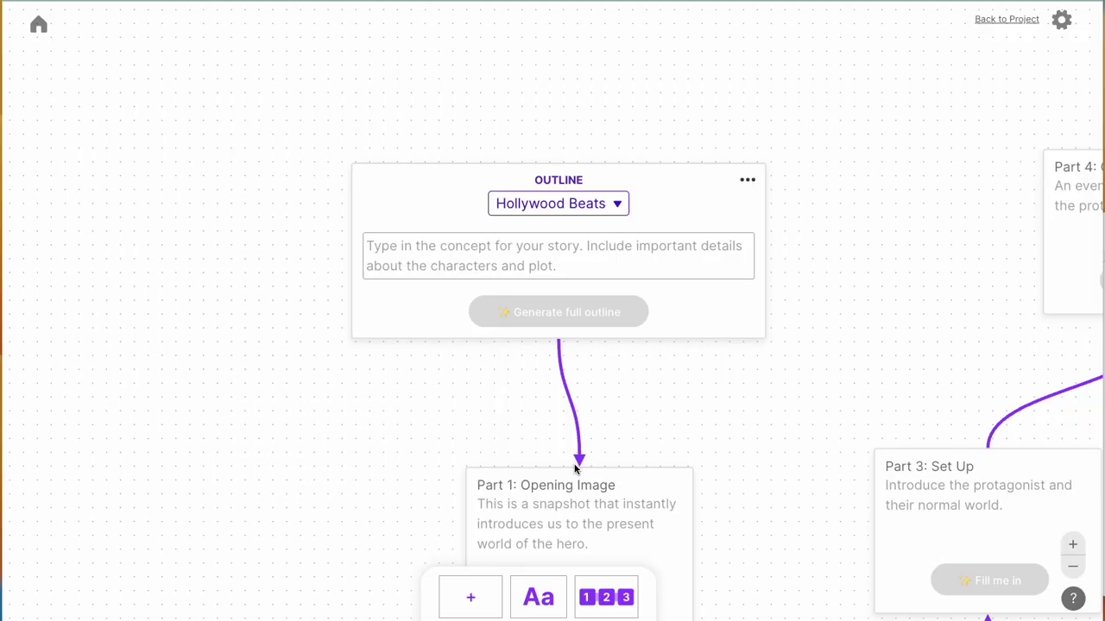
{"action": "left_click", "coordinate": [643, 254]}
{"action": "type", "text": "a "}
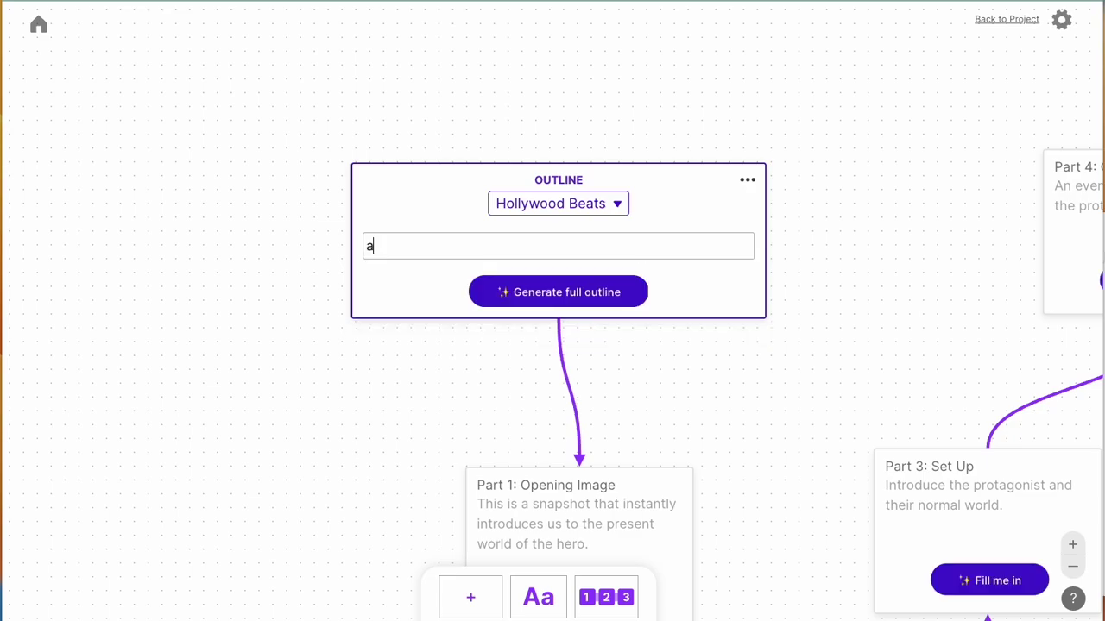
{"action": "type", "text": "real estate agent for mon"}
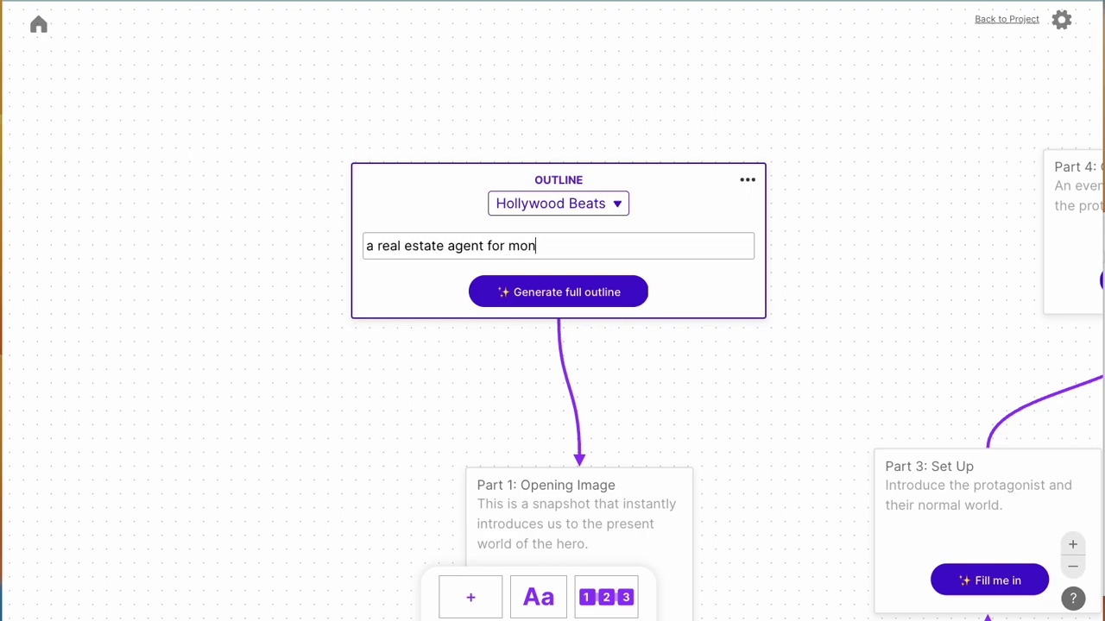
{"action": "type", "text": "ster in Los Angele"}
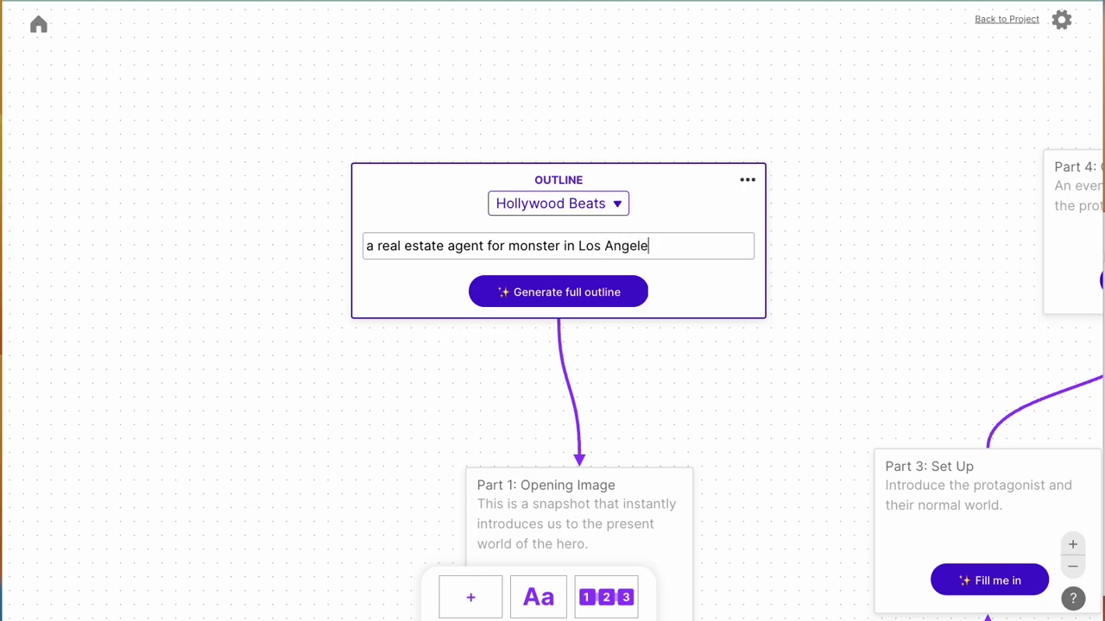
{"action": "type", "text": "s, CA"}
{"action": "type", "text": ", urban "}
{"action": "type", "text": "fan"}
{"action": "key", "text": "BackSpace"}
{"action": "key", "text": "BackSpace"}
{"action": "key", "text": "BackSpace"}
{"action": "key", "text": "BackSpace"}
{"action": "key", "text": "BackSpace"}
{"action": "key", "text": "BackSpace"}
{"action": "key", "text": "BackSpace"}
{"action": "key", "text": "BackSpace"}
{"action": "key", "text": "BackSpace"}
{"action": "type", "text": "comedic"}
{"action": "type", "text": " urban"}
{"action": "key", "text": "BackSpace"}
{"action": "key", "text": "BackSpace"}
{"action": "key", "text": "BackSpace"}
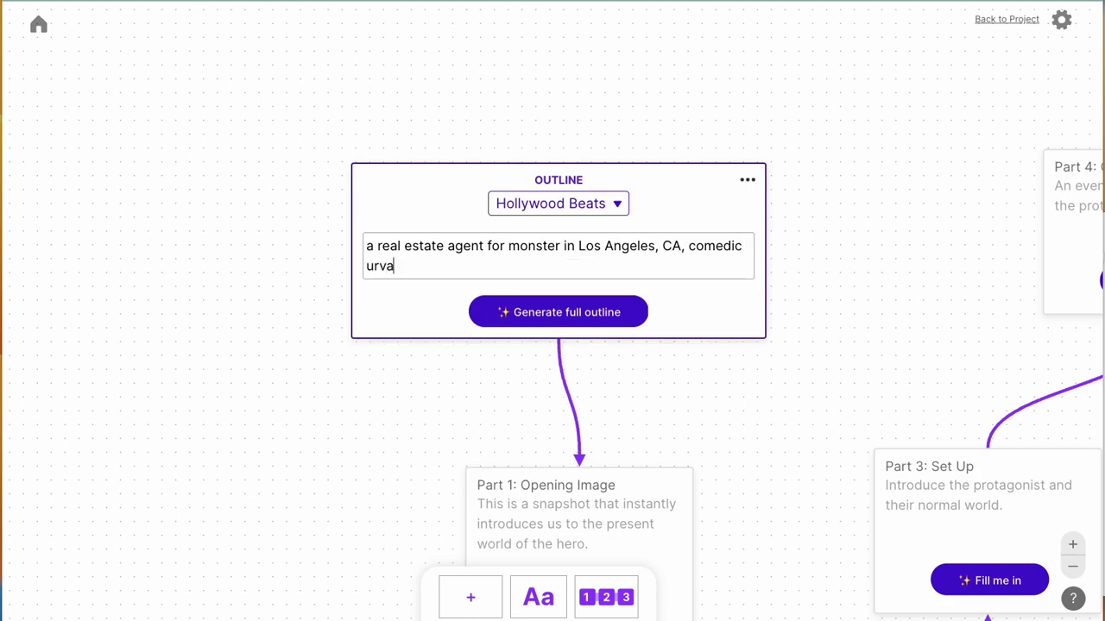
{"action": "type", "text": "ban fantasy novel"}
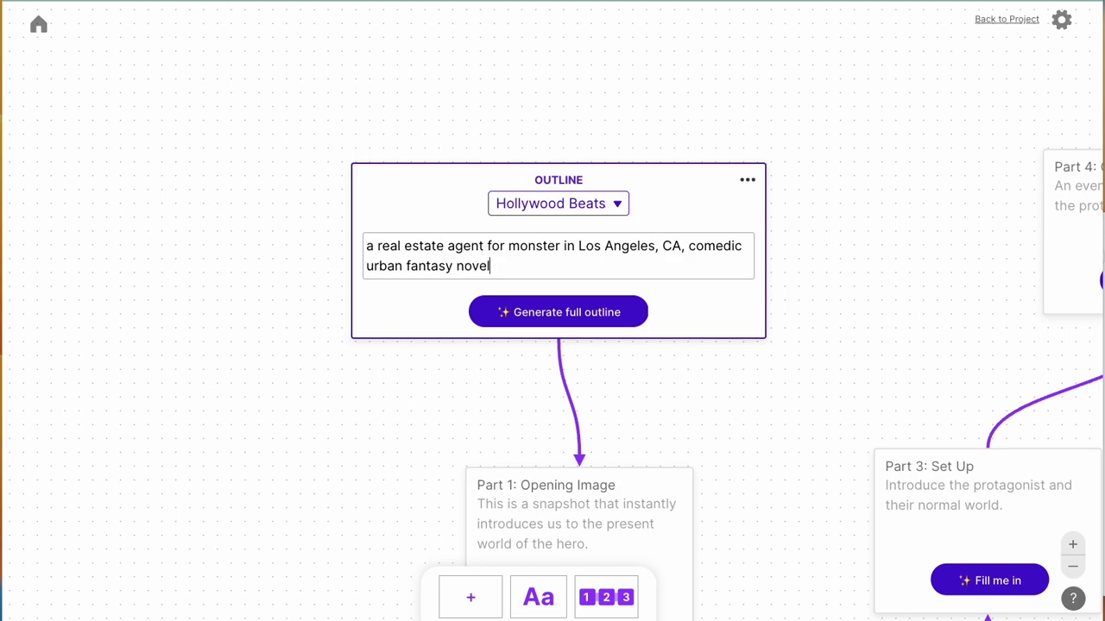
Generate every Hollywood Beats part card from the monster real estate agent concept.
{"action": "left_click", "coordinate": [609, 311]}
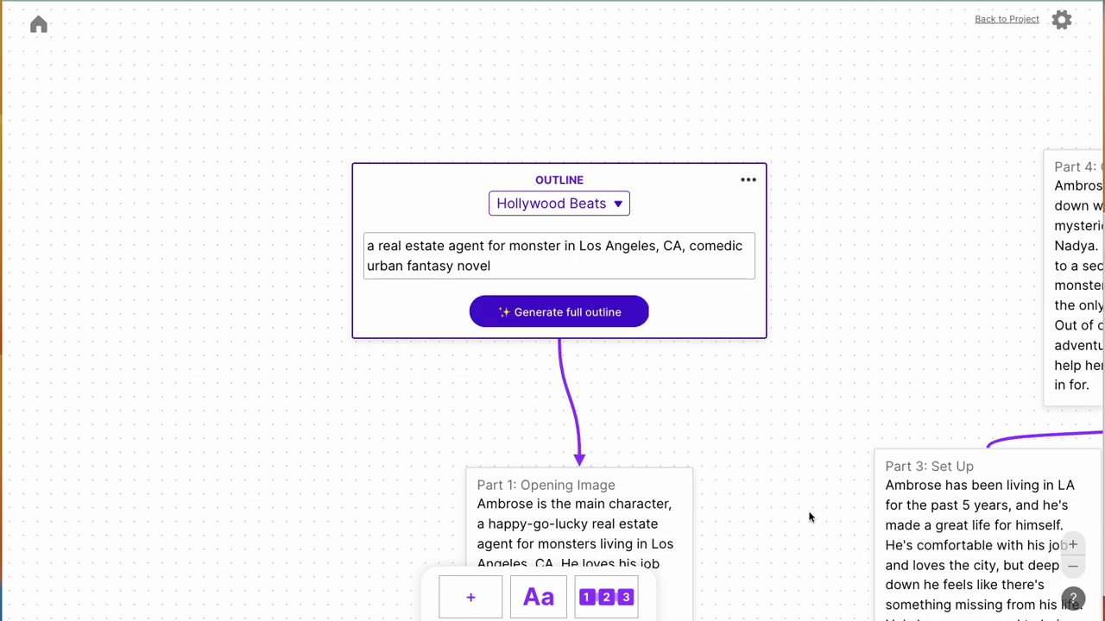
{"action": "left_click_drag", "start_coordinate": [787, 580], "coordinate": [737, 311]}
{"action": "left_click_drag", "start_coordinate": [767, 477], "coordinate": [695, 402]}
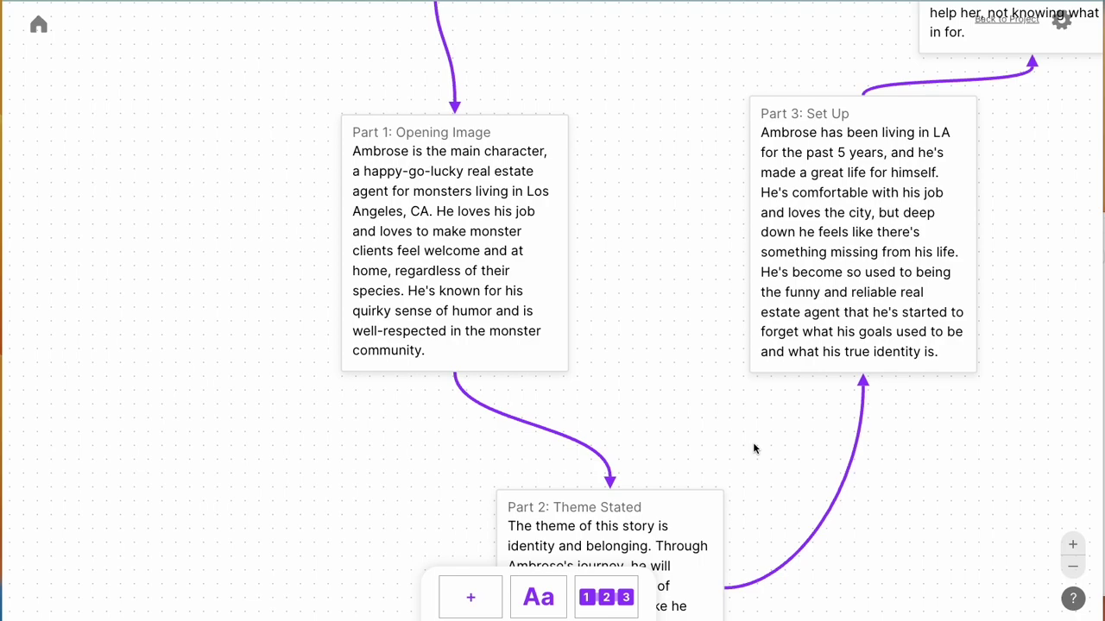
{"action": "left_click_drag", "start_coordinate": [760, 446], "coordinate": [722, 291]}
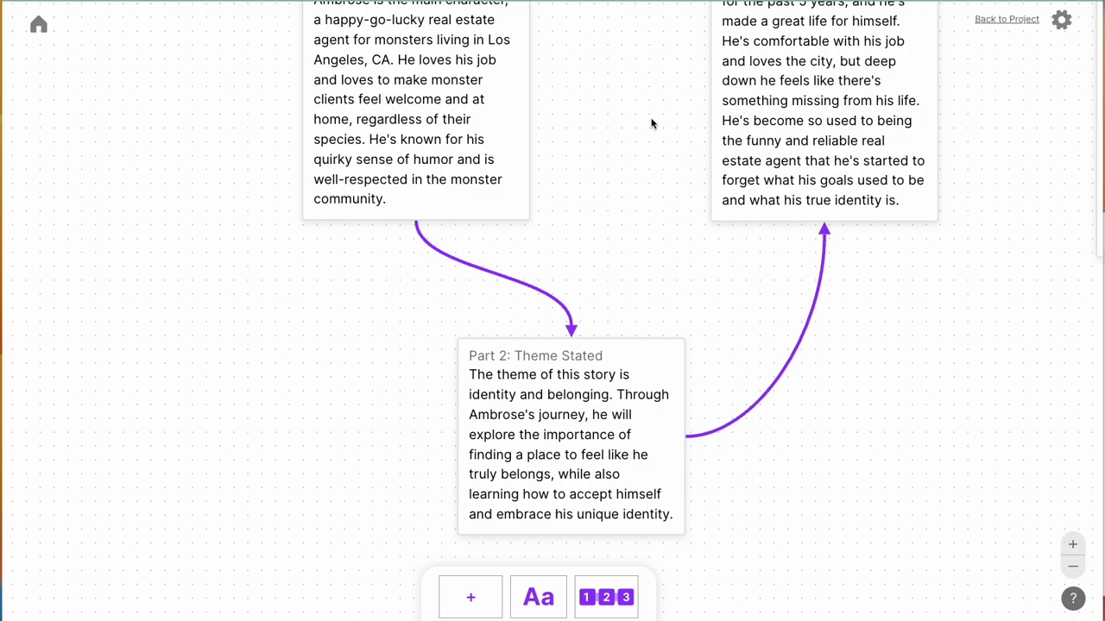
{"action": "left_click_drag", "start_coordinate": [652, 124], "coordinate": [347, 441]}
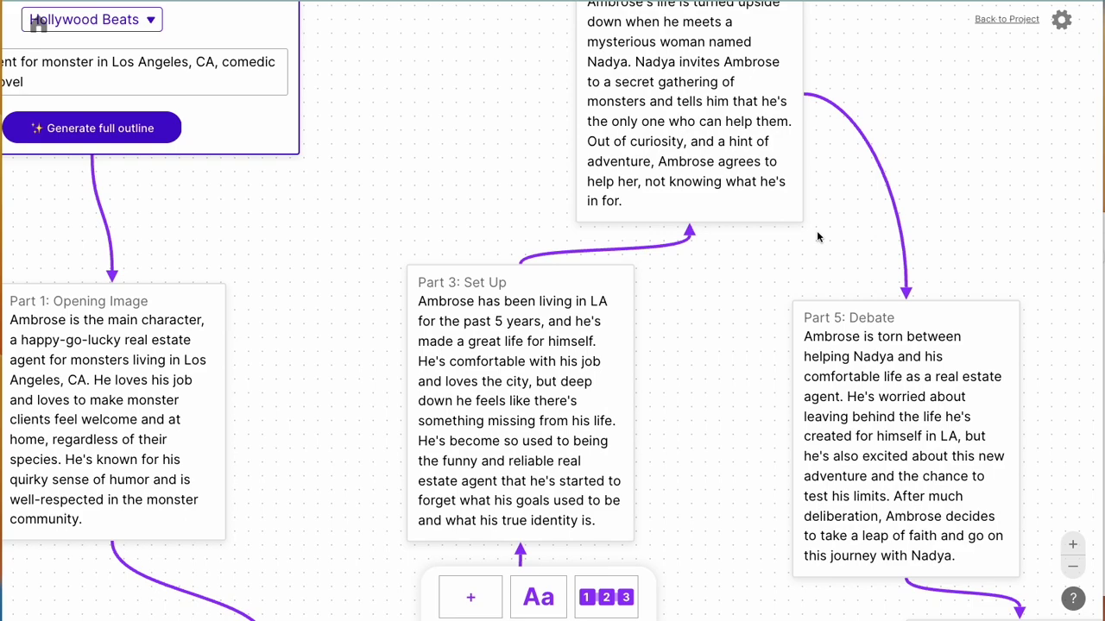
{"action": "left_click_drag", "start_coordinate": [963, 97], "coordinate": [901, 230]}
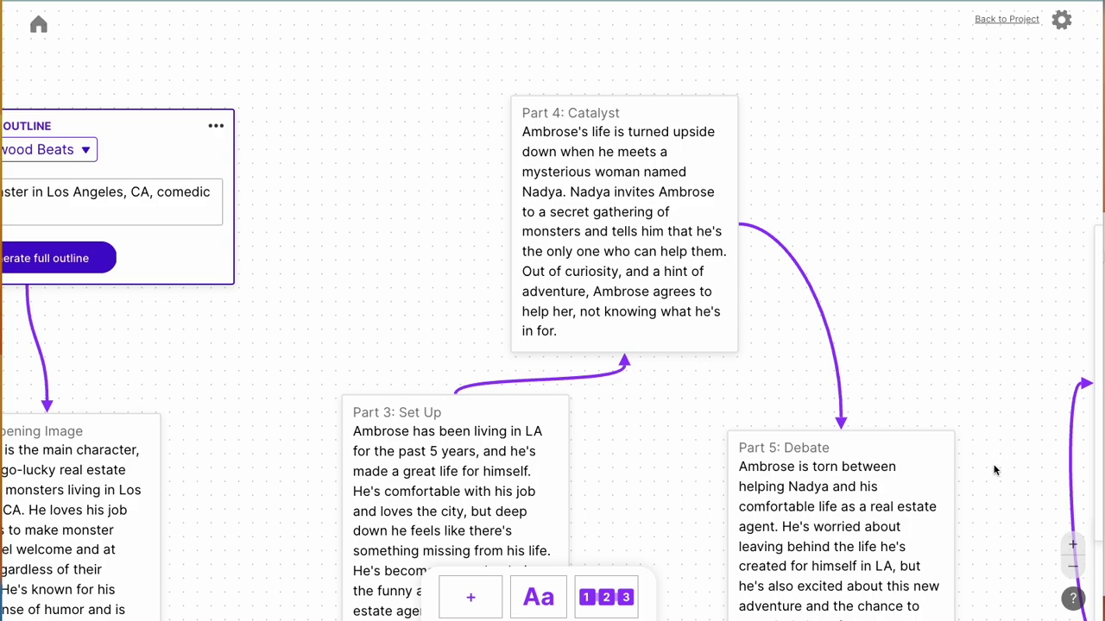
{"action": "left_click_drag", "start_coordinate": [993, 469], "coordinate": [843, 166]}
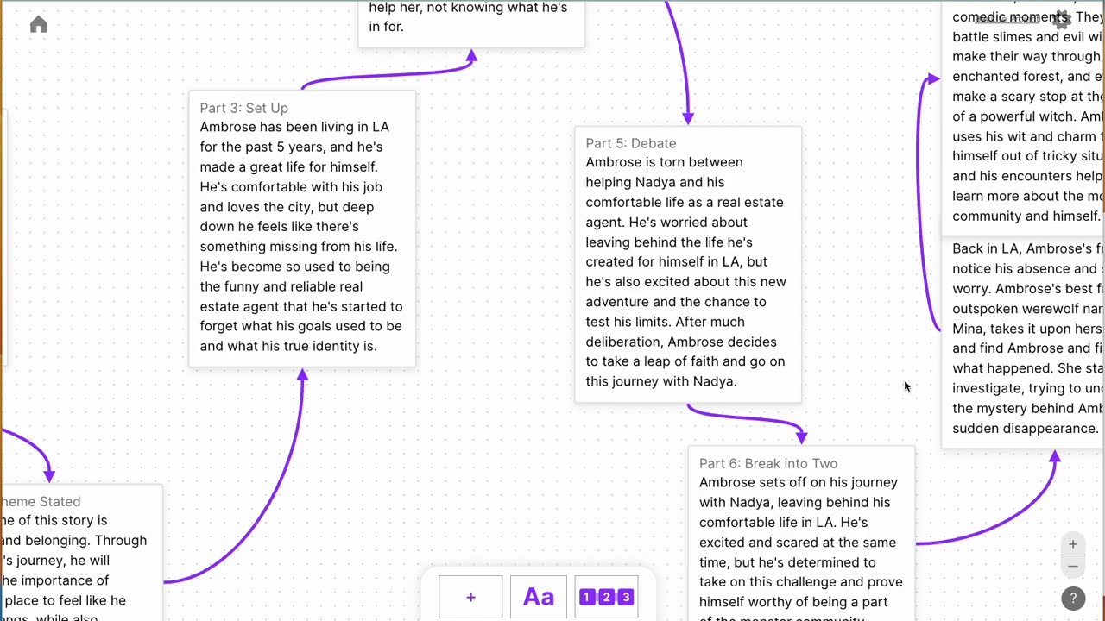
{"action": "left_click_drag", "start_coordinate": [903, 387], "coordinate": [747, 188]}
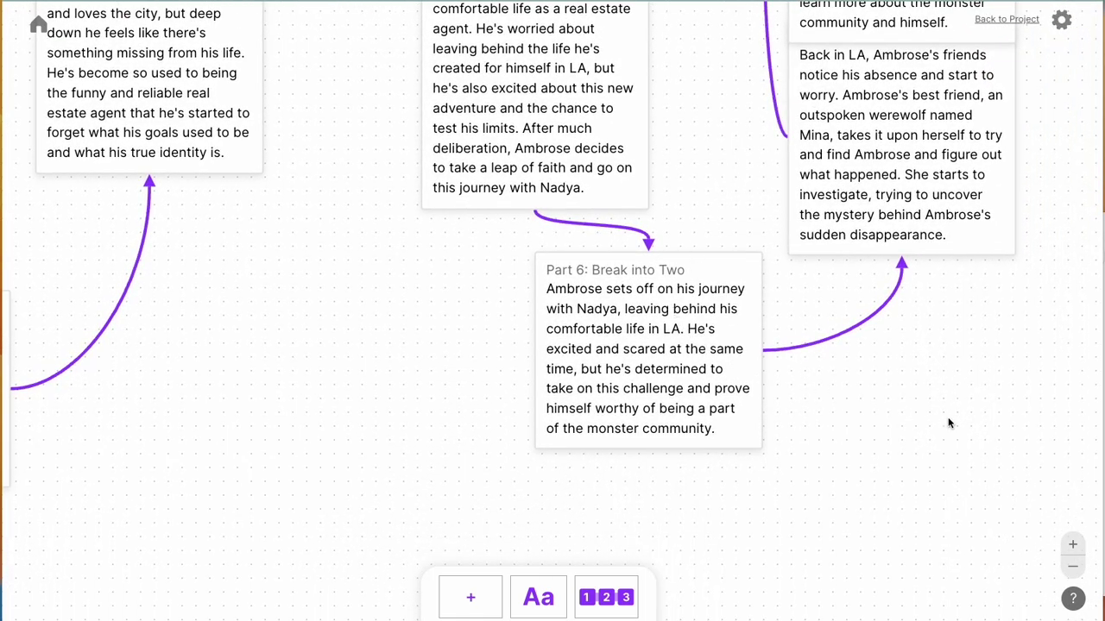
{"action": "mouse_move", "coordinate": [713, 410]}
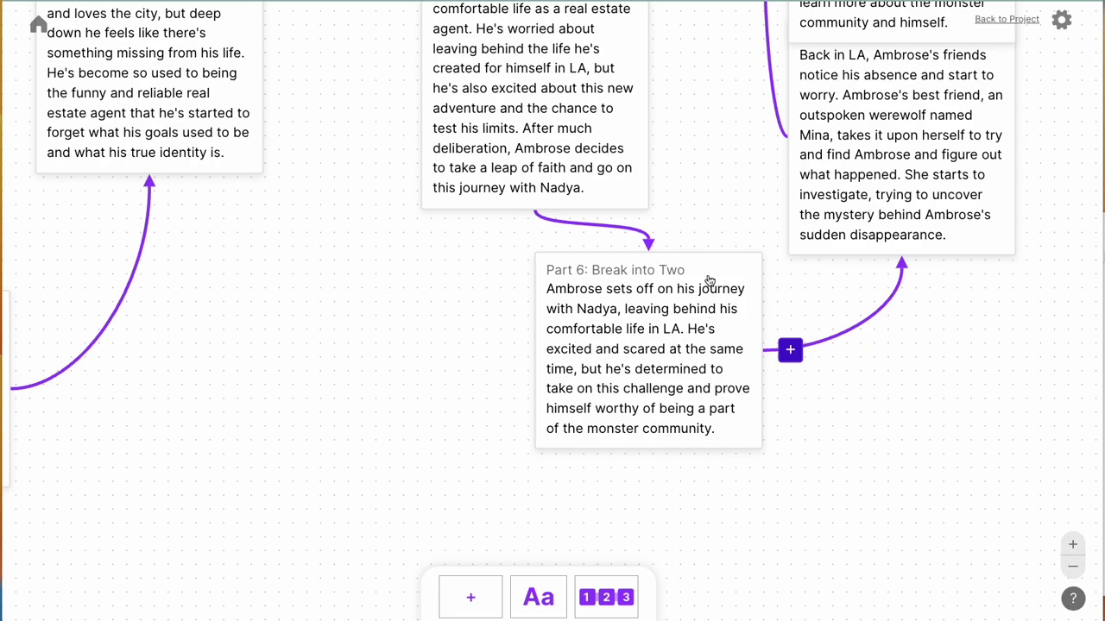
Drag the Part 6 Break into Two and Part 7 B Story cards left and down on the canvas.
{"action": "left_click_drag", "start_coordinate": [706, 284], "coordinate": [518, 321]}
{"action": "left_click_drag", "start_coordinate": [854, 182], "coordinate": [783, 356]}
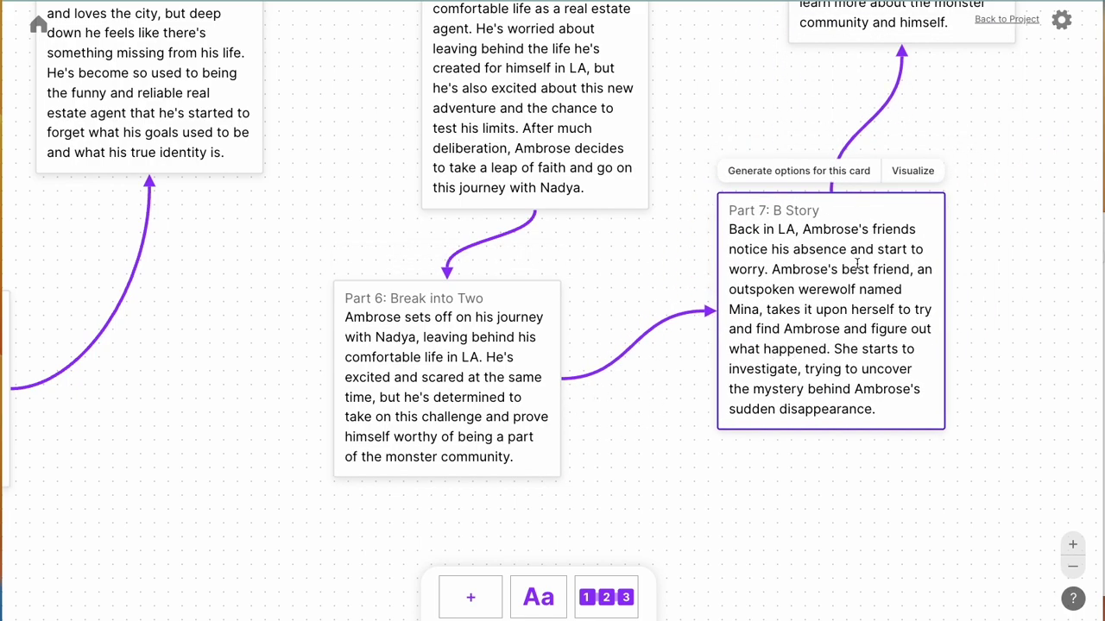
{"action": "left_click_drag", "start_coordinate": [850, 332], "coordinate": [575, 249]}
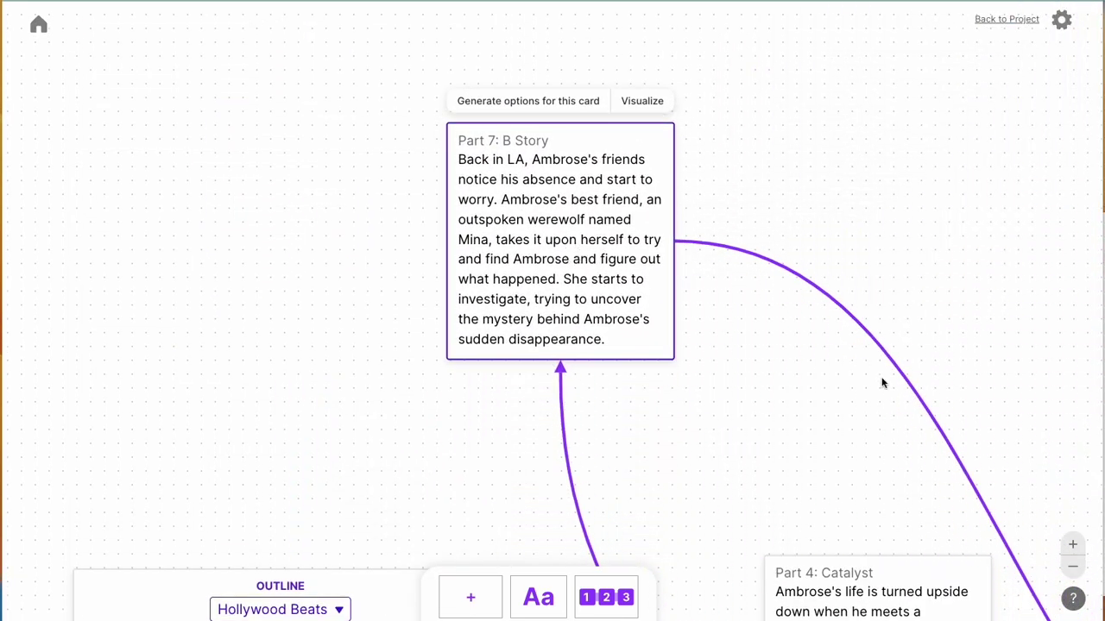
Move the Part 7 B Story card to the lower right, below Fun and Games, and re-centre the view.
{"action": "left_click", "coordinate": [1072, 567]}
{"action": "left_click", "coordinate": [1072, 567]}
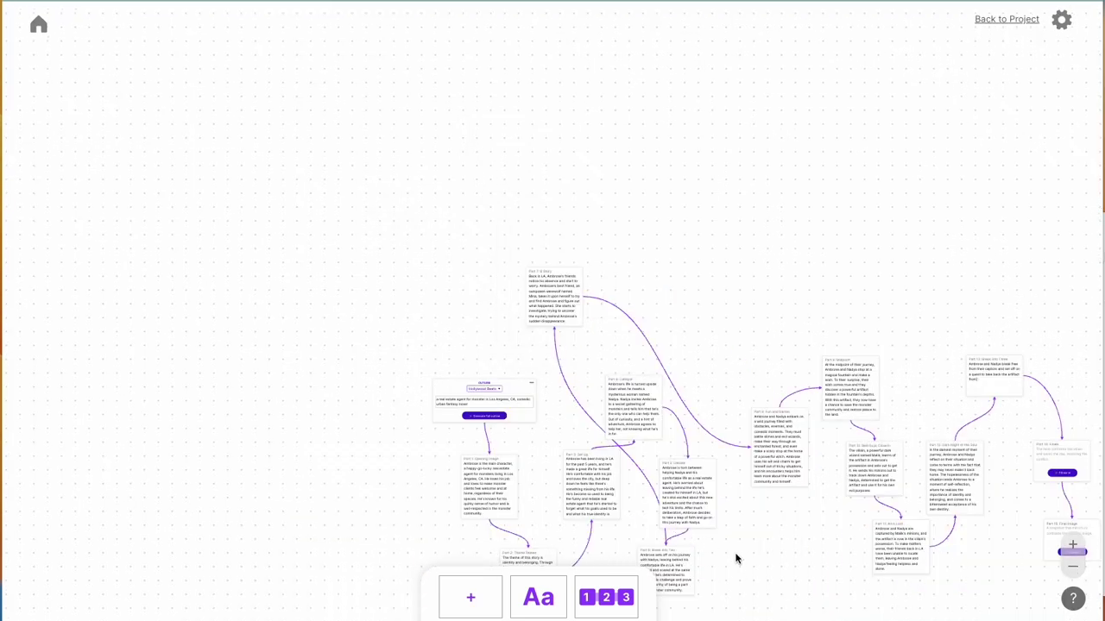
{"action": "left_click_drag", "start_coordinate": [538, 284], "coordinate": [775, 554]}
{"action": "left_click", "coordinate": [1072, 545]}
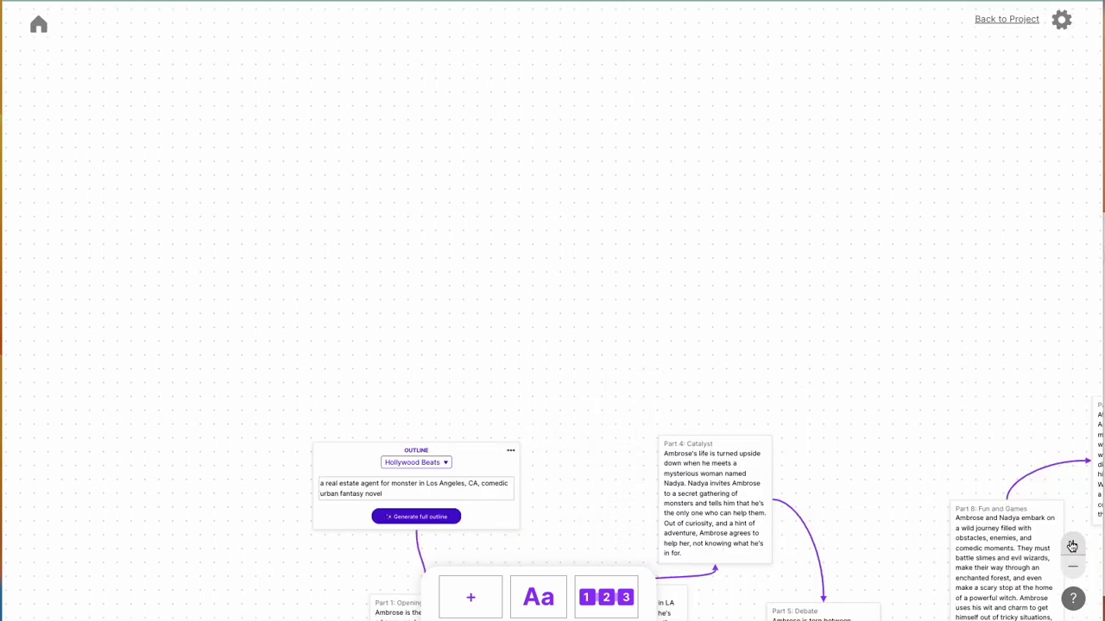
{"action": "scroll", "coordinate": [871, 522], "scroll_direction": "down", "scroll_amount": 5}
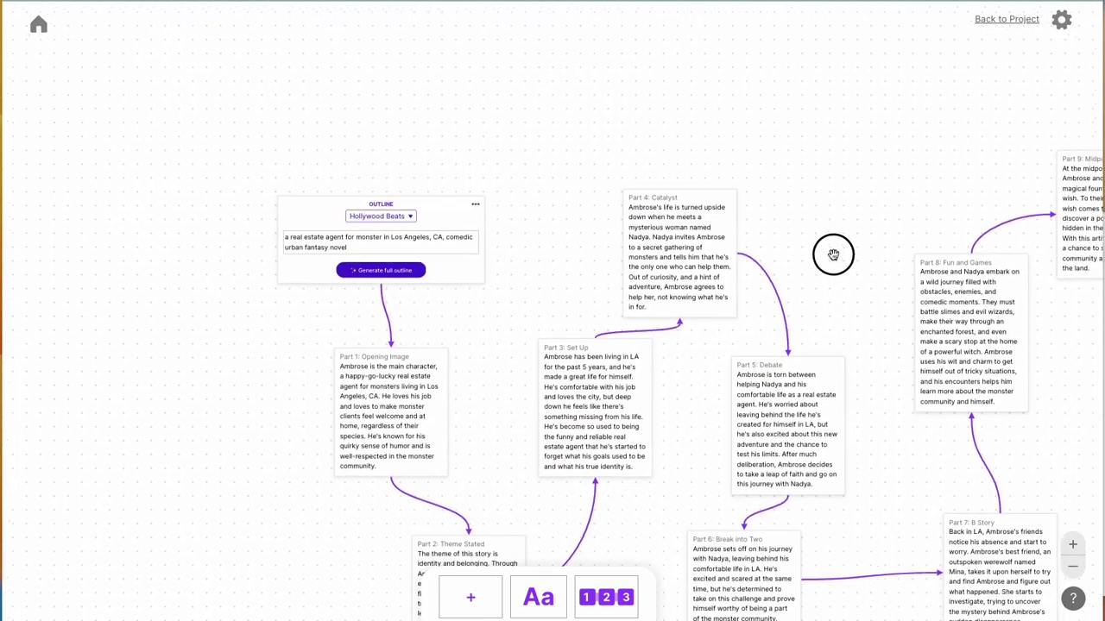
{"action": "scroll", "coordinate": [843, 372], "scroll_direction": "down", "scroll_amount": 3}
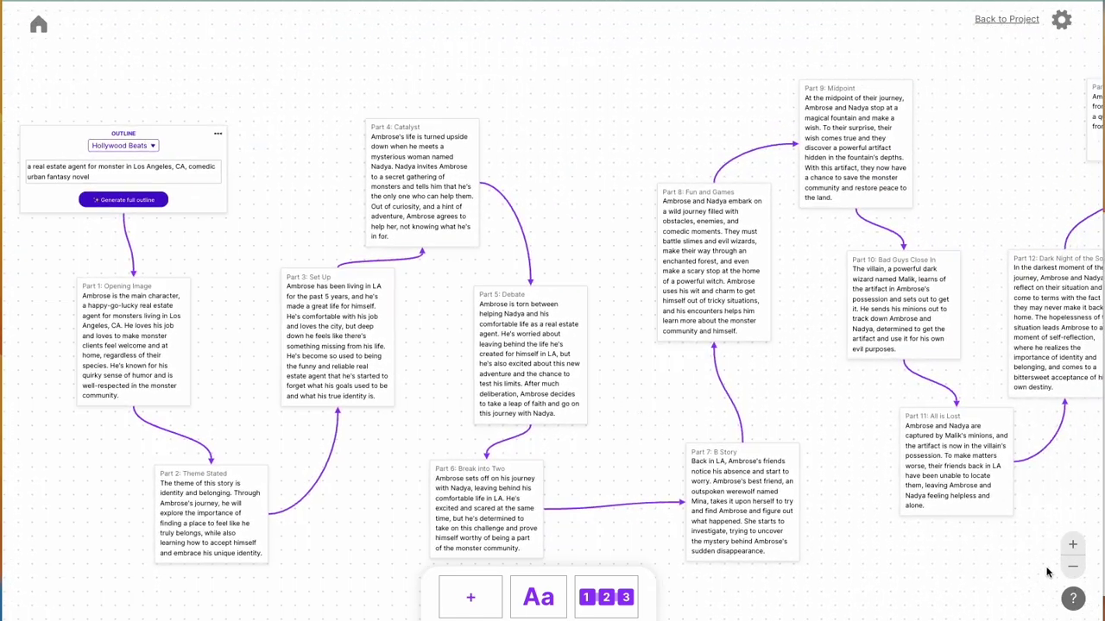
{"action": "left_click", "coordinate": [1072, 544]}
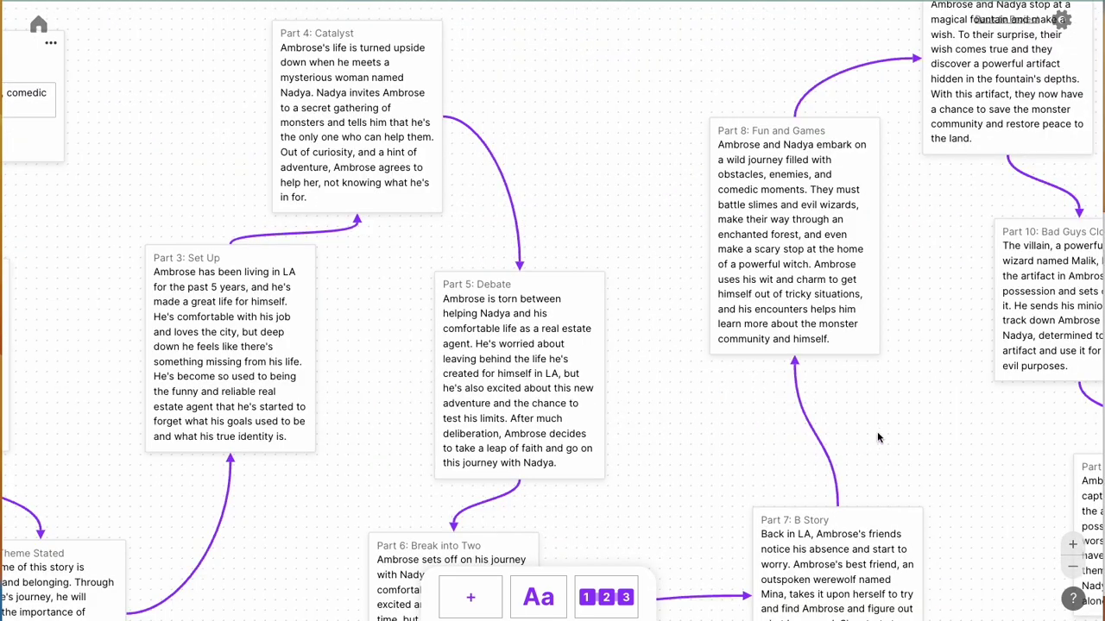
{"action": "left_click_drag", "start_coordinate": [939, 455], "coordinate": [857, 353]}
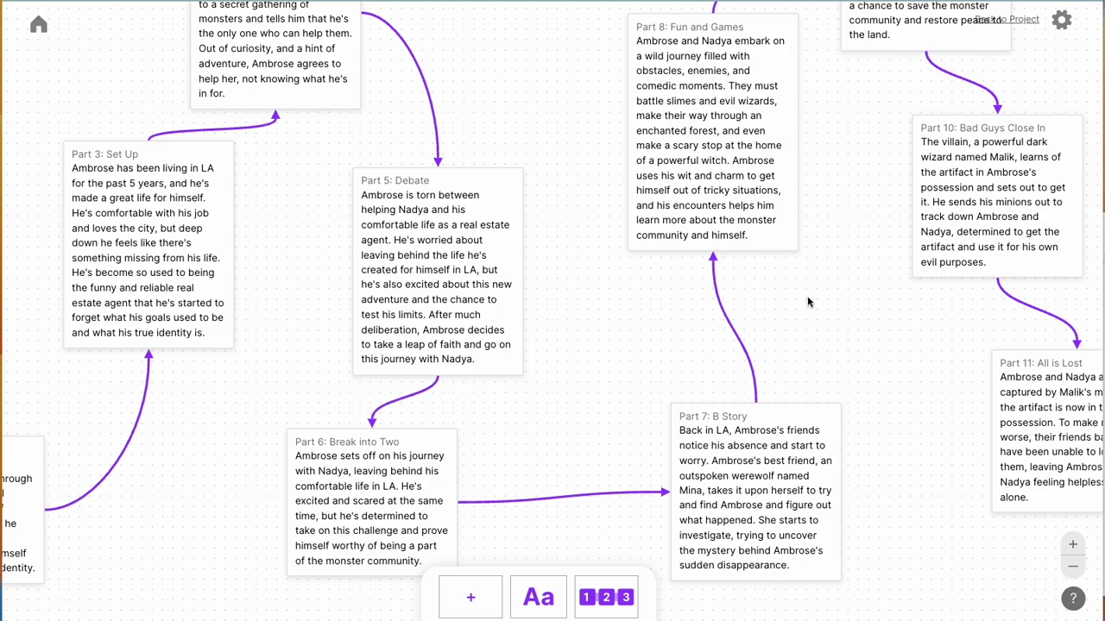
{"action": "left_click_drag", "start_coordinate": [847, 216], "coordinate": [685, 381]}
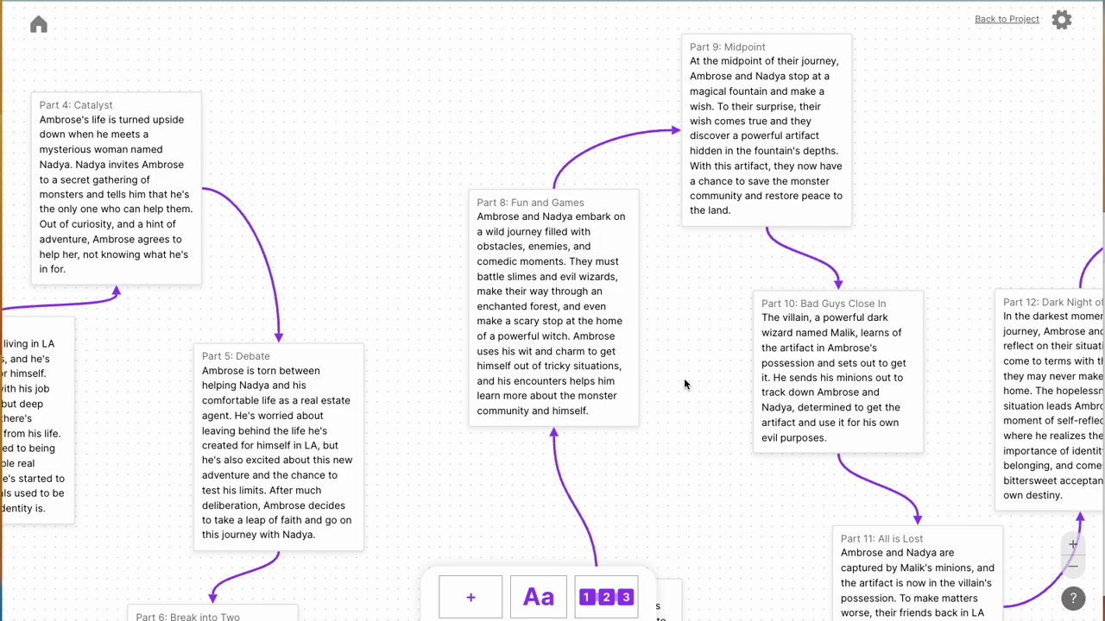
{"action": "left_click_drag", "start_coordinate": [949, 218], "coordinate": [729, 242]}
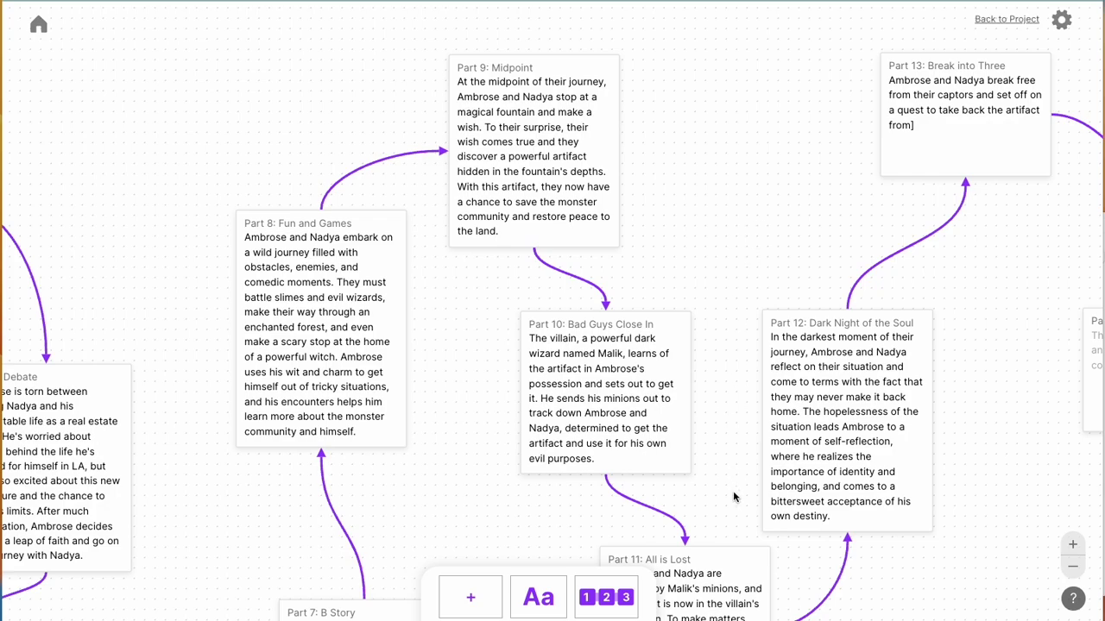
{"action": "left_click_drag", "start_coordinate": [727, 501], "coordinate": [720, 360]}
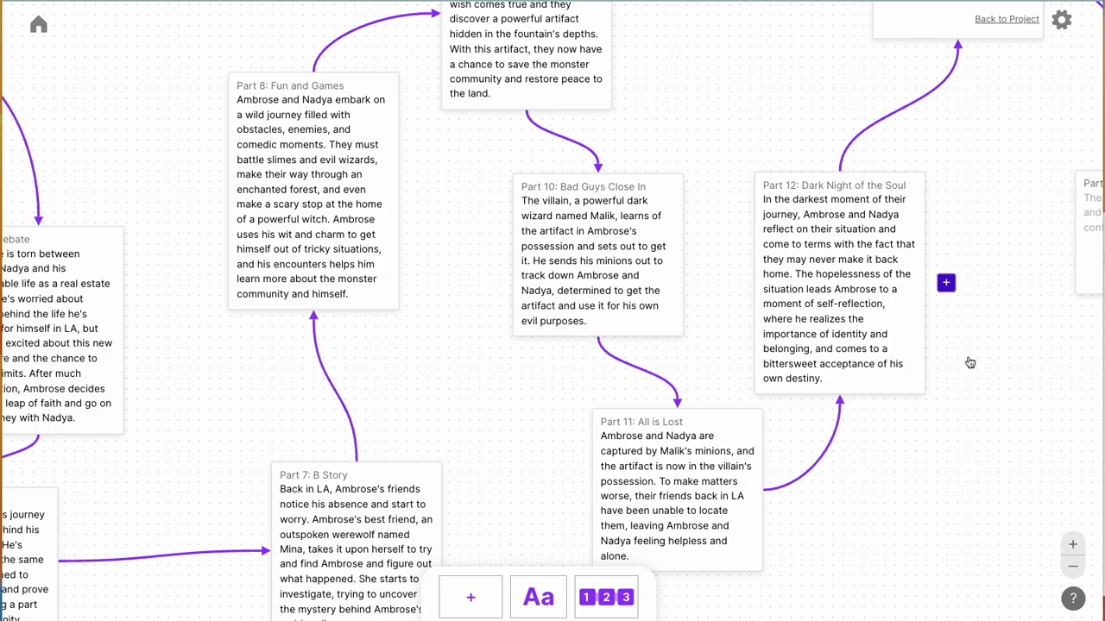
{"action": "left_click_drag", "start_coordinate": [1027, 399], "coordinate": [965, 318]}
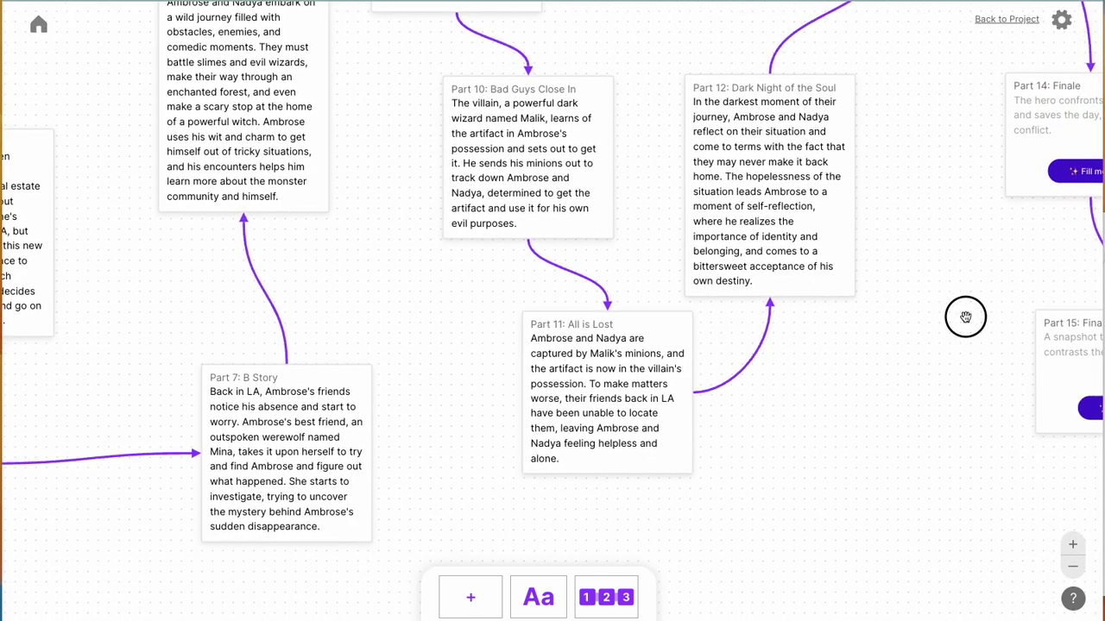
{"action": "left_click_drag", "start_coordinate": [965, 317], "coordinate": [760, 462]}
{"action": "scroll", "coordinate": [760, 462], "scroll_direction": "up", "scroll_amount": 3}
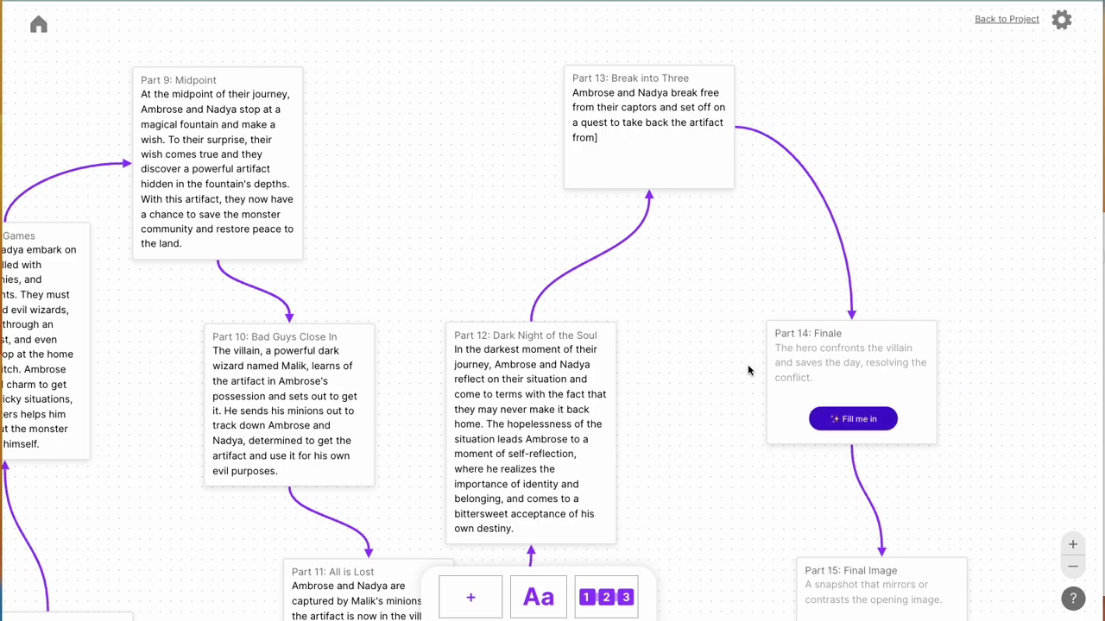
Delete the generated beat text from the Part 13, 12 and 11 cards.
{"action": "left_click", "coordinate": [740, 396]}
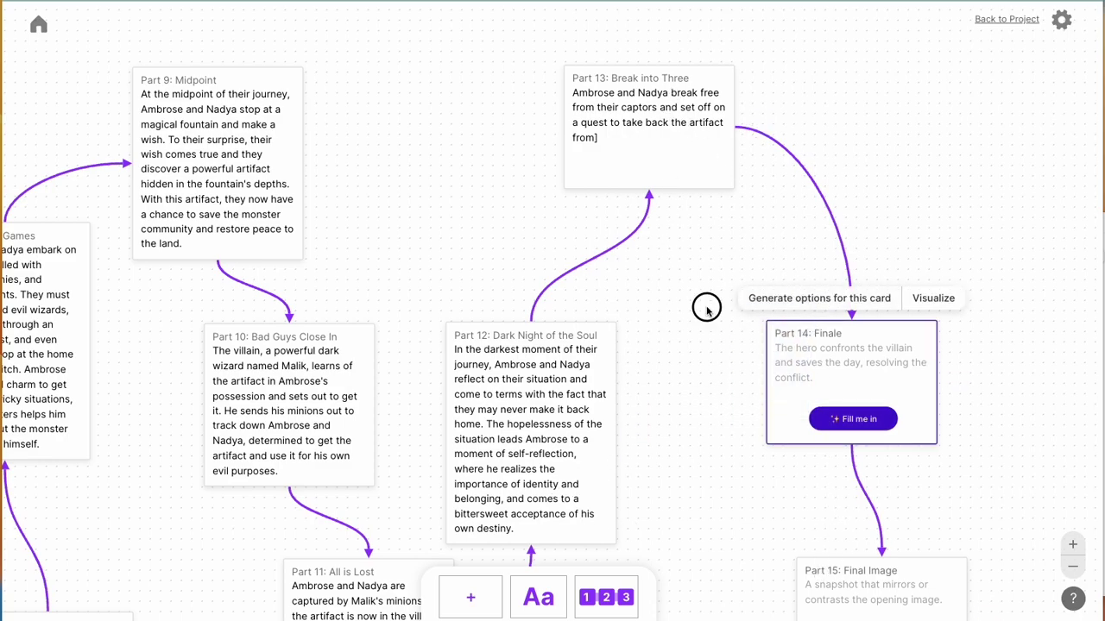
{"action": "triple_click", "coordinate": [641, 112]}
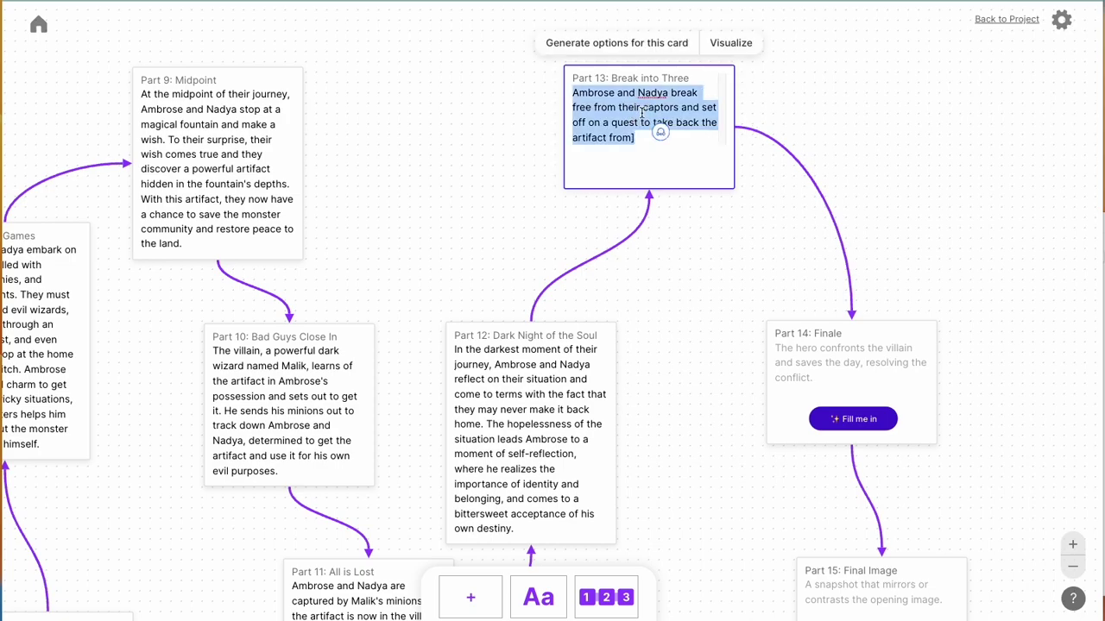
{"action": "key", "text": "BackSpace"}
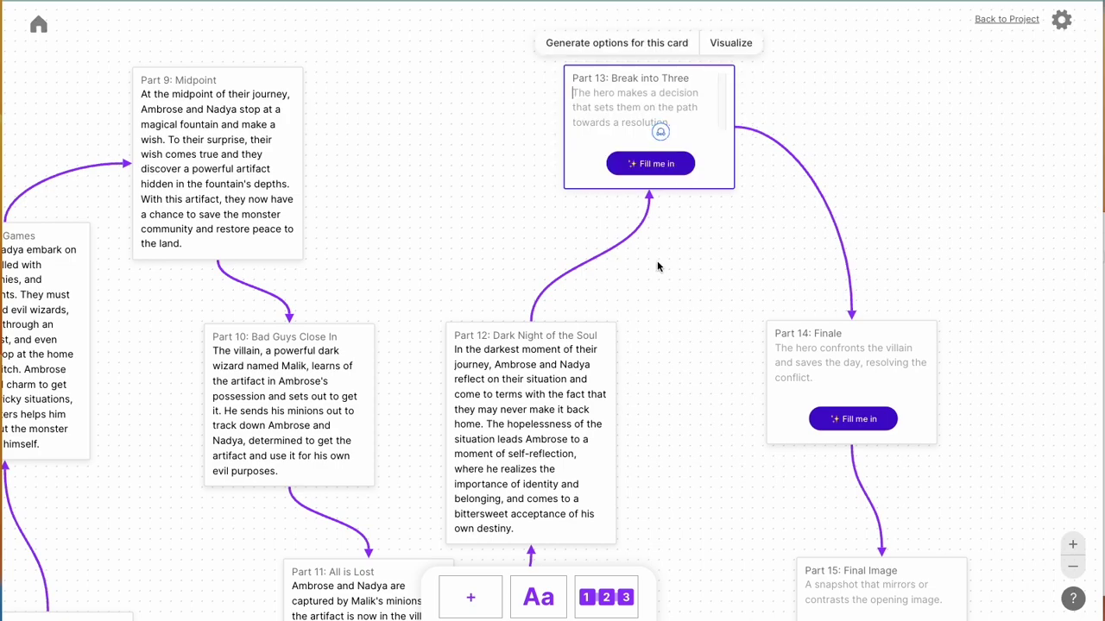
{"action": "left_click", "coordinate": [530, 424]}
{"action": "triple_click", "coordinate": [530, 424]}
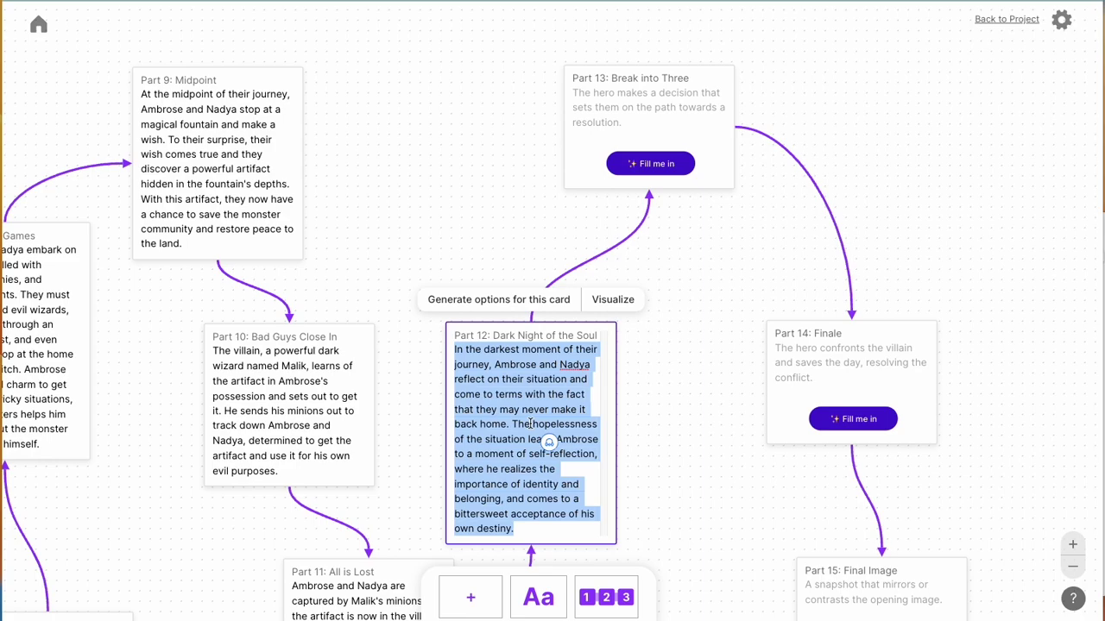
{"action": "key", "text": "BackSpace"}
{"action": "left_click", "coordinate": [414, 478]}
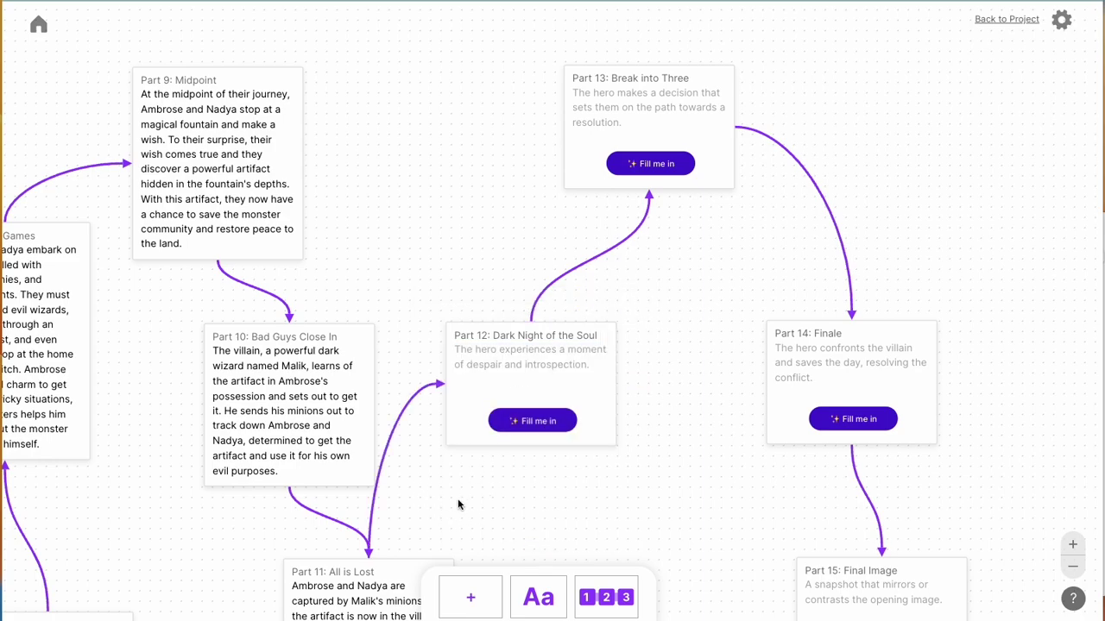
{"action": "left_click_drag", "start_coordinate": [449, 502], "coordinate": [744, 276]}
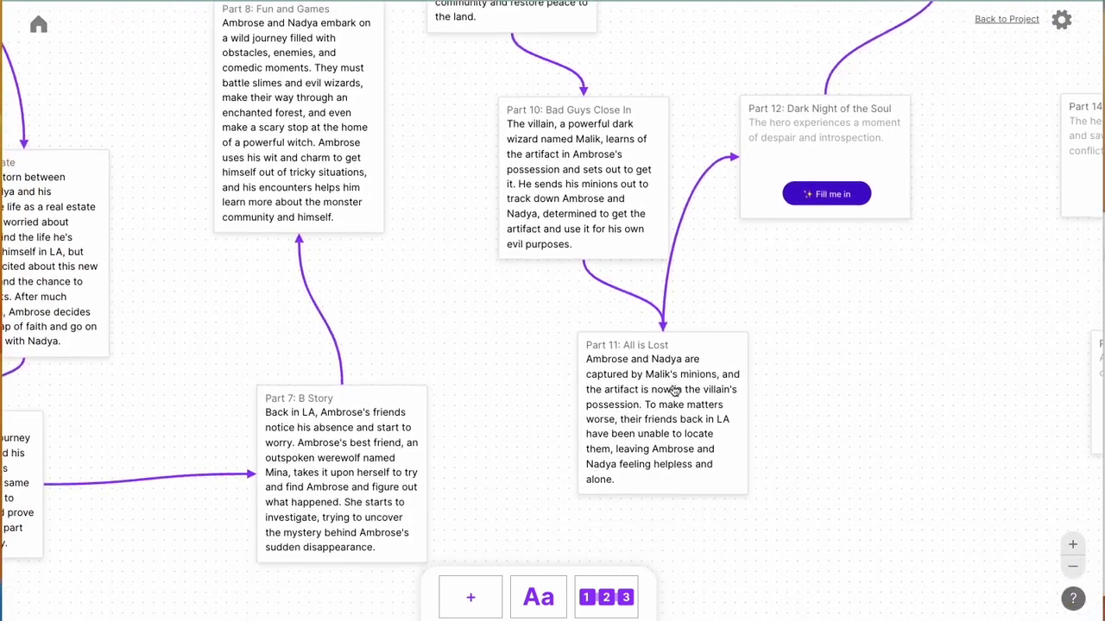
{"action": "left_click", "coordinate": [656, 450]}
{"action": "key", "text": "BackSpace"}
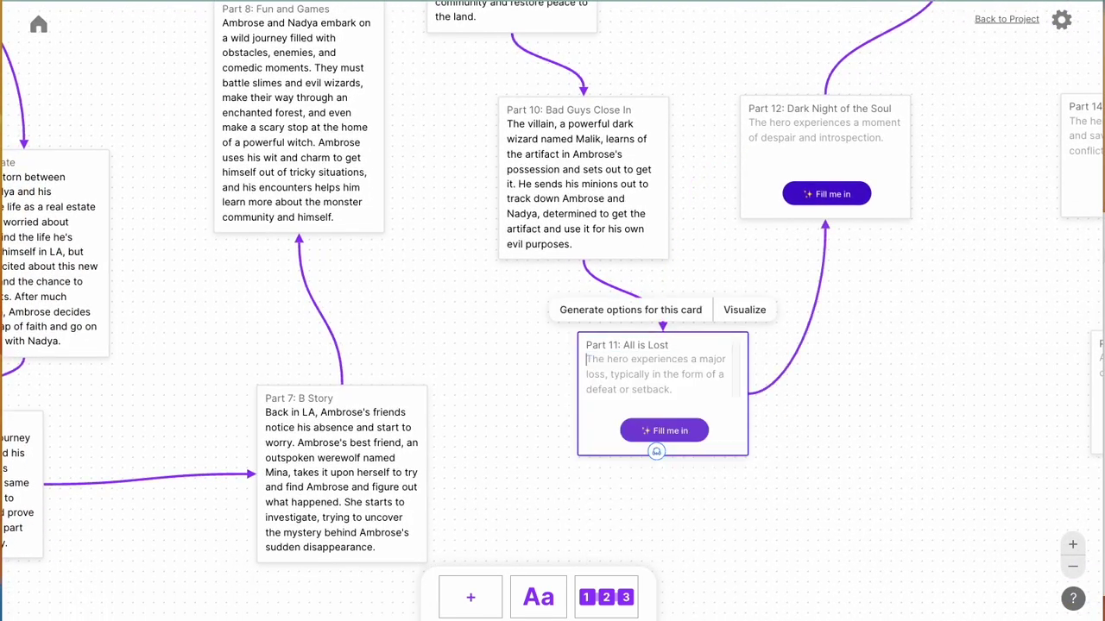
{"action": "left_click", "coordinate": [521, 382]}
Clear the Part 10, 9 and 8 cards and centre the empty Part 8 card.
{"action": "left_click", "coordinate": [580, 147]}
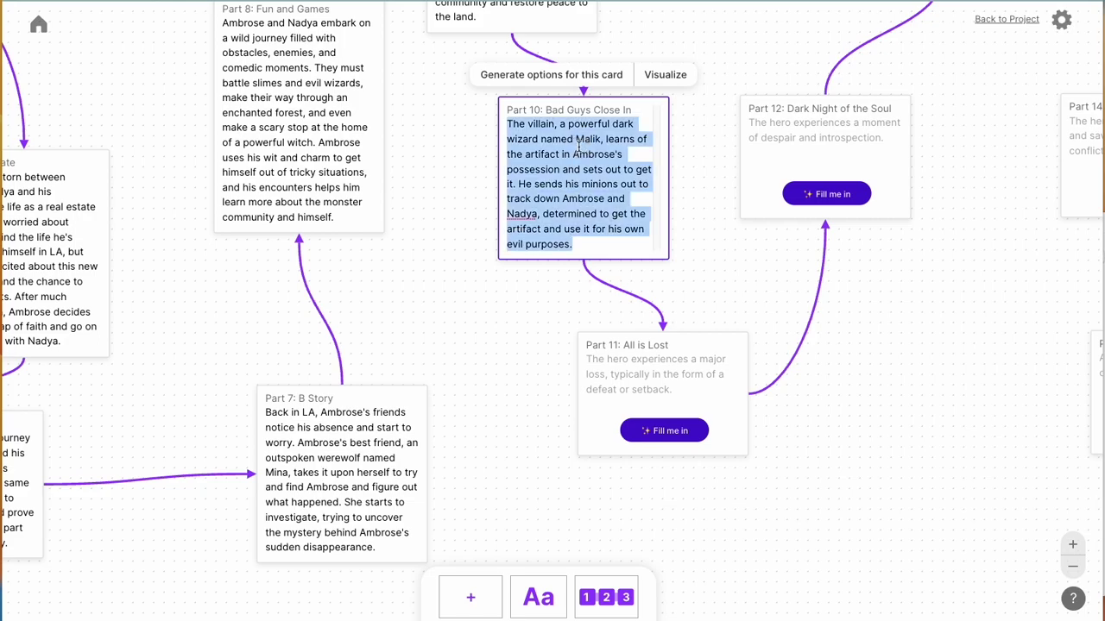
{"action": "key", "text": "BackSpace"}
{"action": "left_click", "coordinate": [444, 140]}
{"action": "scroll", "coordinate": [451, 215], "scroll_direction": "up", "scroll_amount": 5}
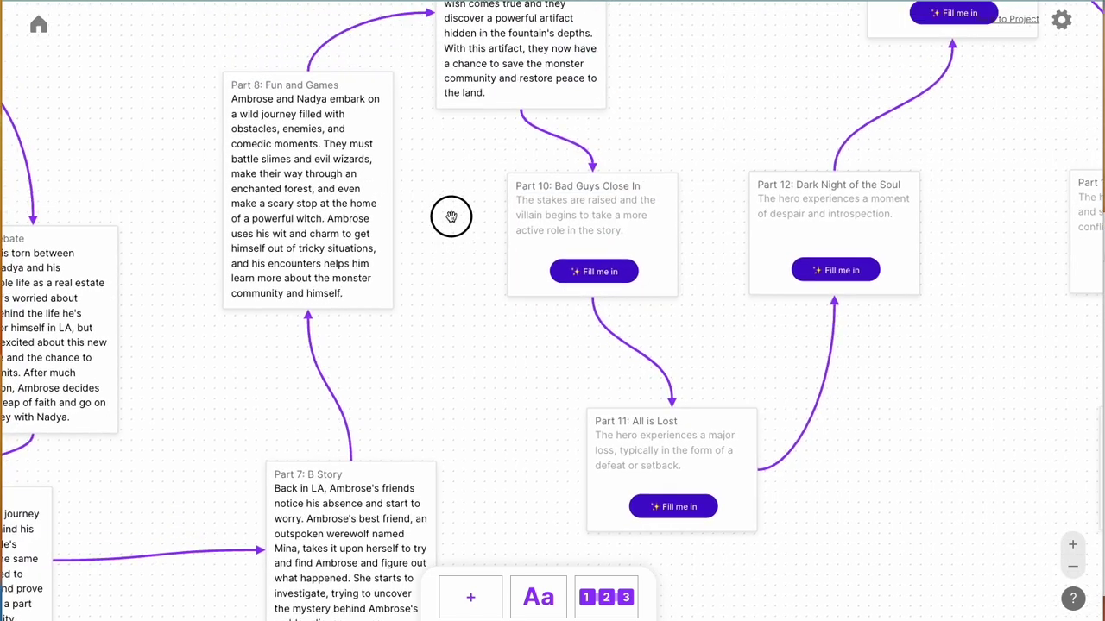
{"action": "left_click", "coordinate": [545, 111]}
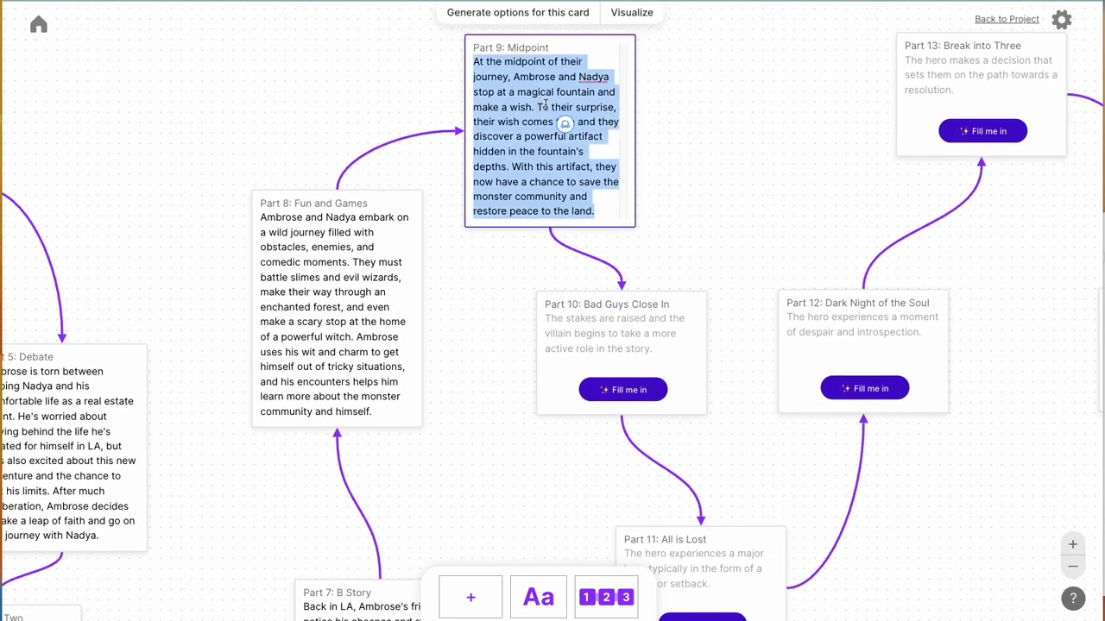
{"action": "key", "text": "BackSpace"}
{"action": "left_click", "coordinate": [499, 292]}
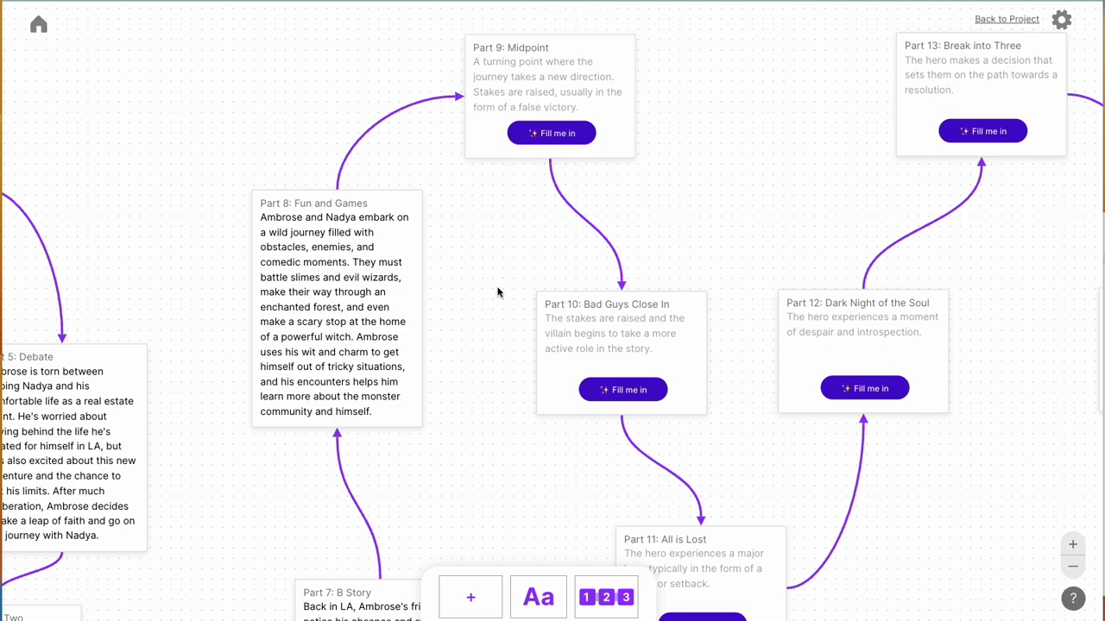
{"action": "left_click", "coordinate": [337, 311]}
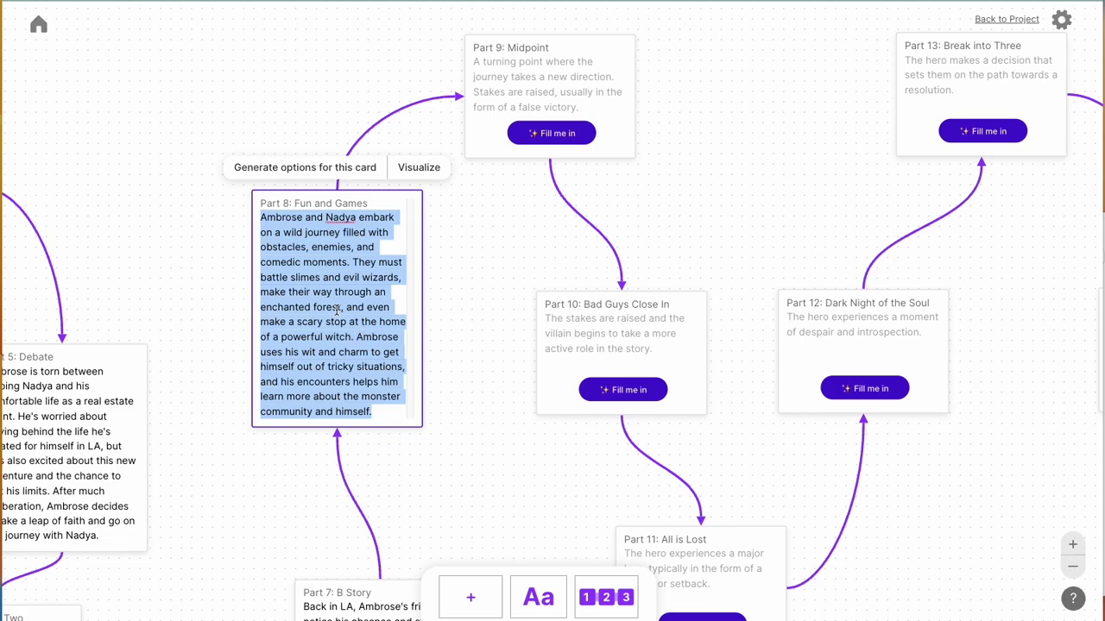
{"action": "key", "text": "BackSpace"}
{"action": "left_click_drag", "start_coordinate": [483, 420], "coordinate": [481, 328]}
{"action": "left_click_drag", "start_coordinate": [478, 382], "coordinate": [575, 350]}
{"action": "left_click", "coordinate": [410, 242]}
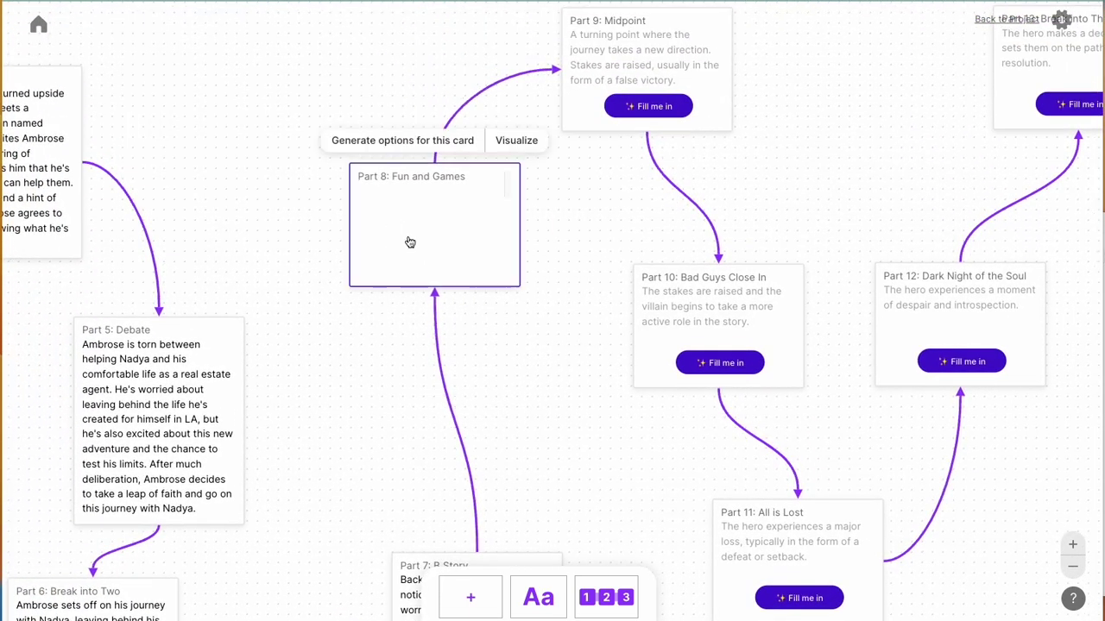
Begin the Part 8 beat: 'Nadya shows Ambrose three different monster-only communities'.
{"action": "left_click", "coordinate": [356, 191]}
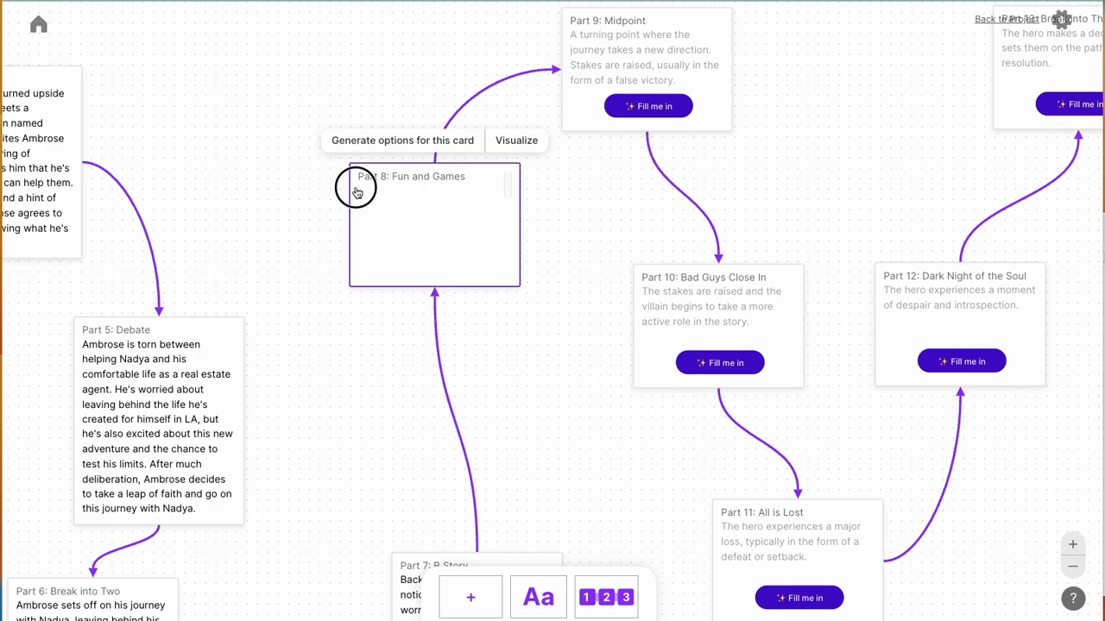
{"action": "left_click", "coordinate": [546, 343]}
{"action": "left_click", "coordinate": [434, 207]}
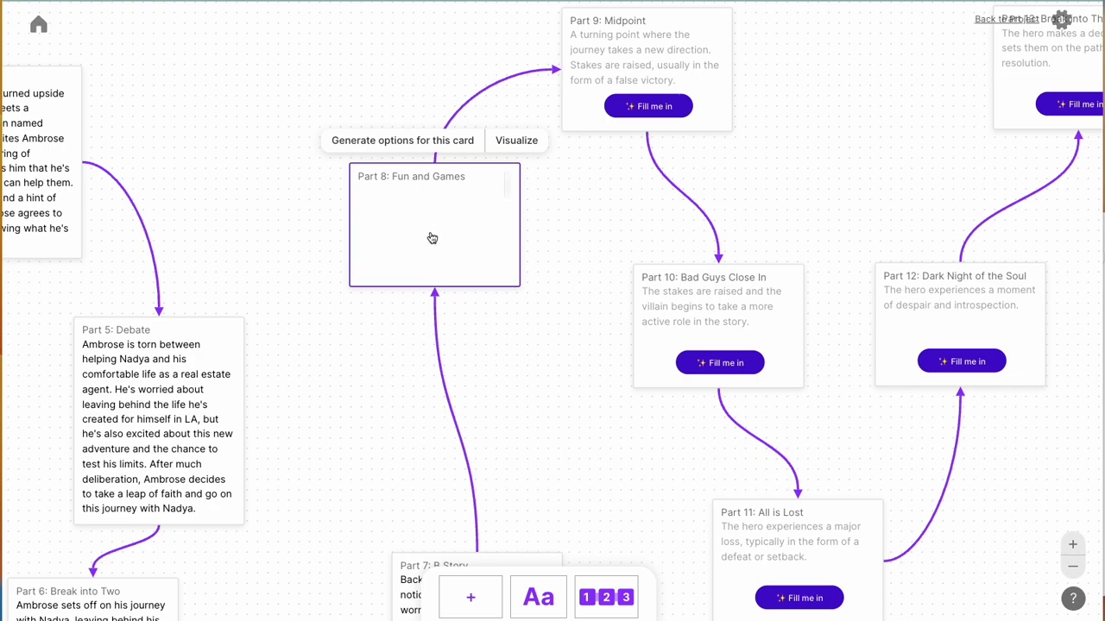
{"action": "left_click", "coordinate": [537, 400]}
{"action": "left_click", "coordinate": [419, 230]}
{"action": "type", "text": "Nadya shows Ambrose a"}
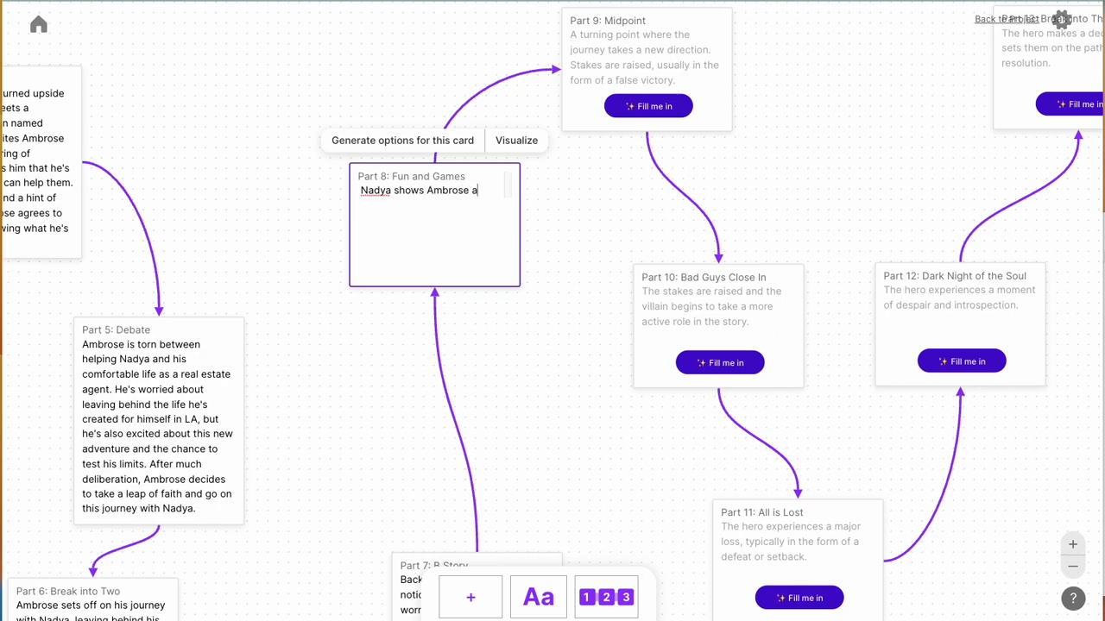
{"action": "key", "text": "BackSpace"}
{"action": "type", "text": "three different monster-only"}
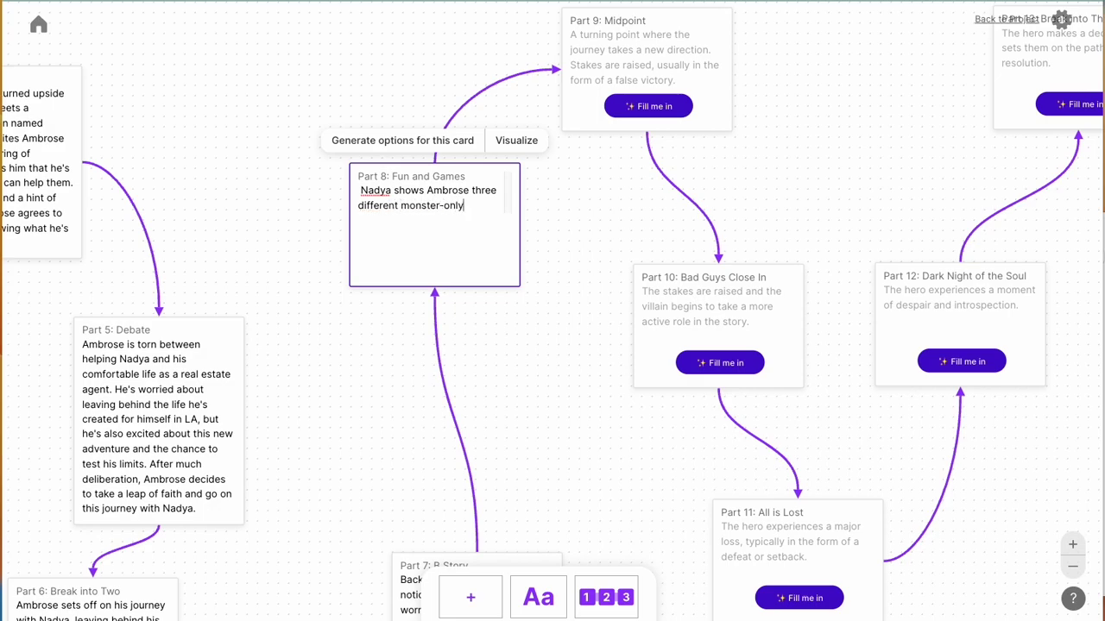
{"action": "type", "text": " communities but a few"}
{"action": "key", "text": "BackSpace"}
{"action": "key", "text": "BackSpace"}
{"action": "key", "text": "BackSpace"}
{"action": "key", "text": "BackSpace"}
{"action": "key", "text": "BackSpace"}
Add the funny hijinks, Ambrose's narrow escapes, and his suspicion that Nadya isn't who she says.
{"action": "type", "text": "with lots of"}
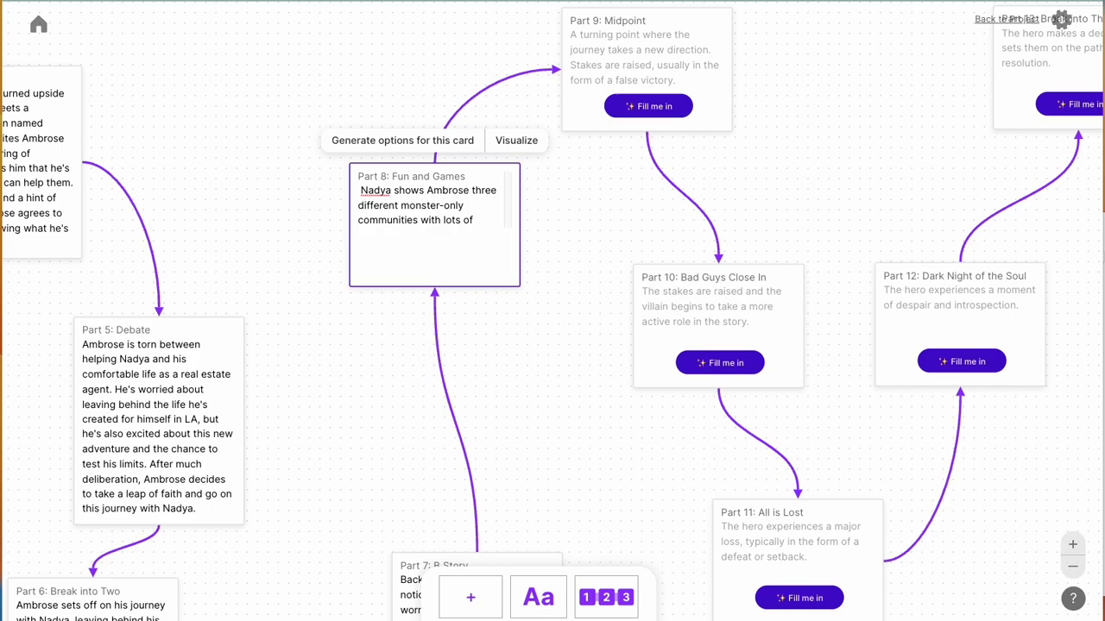
{"action": "type", "text": " guunny hijinks and each ti"}
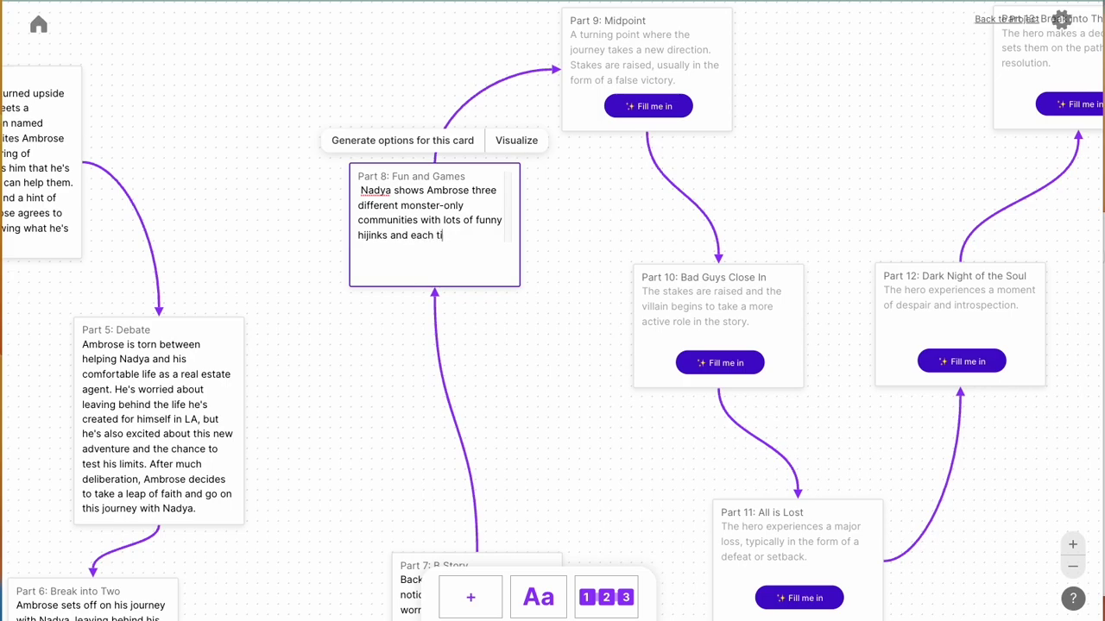
{"action": "type", "text": "me Ambrose nearly escapes w"}
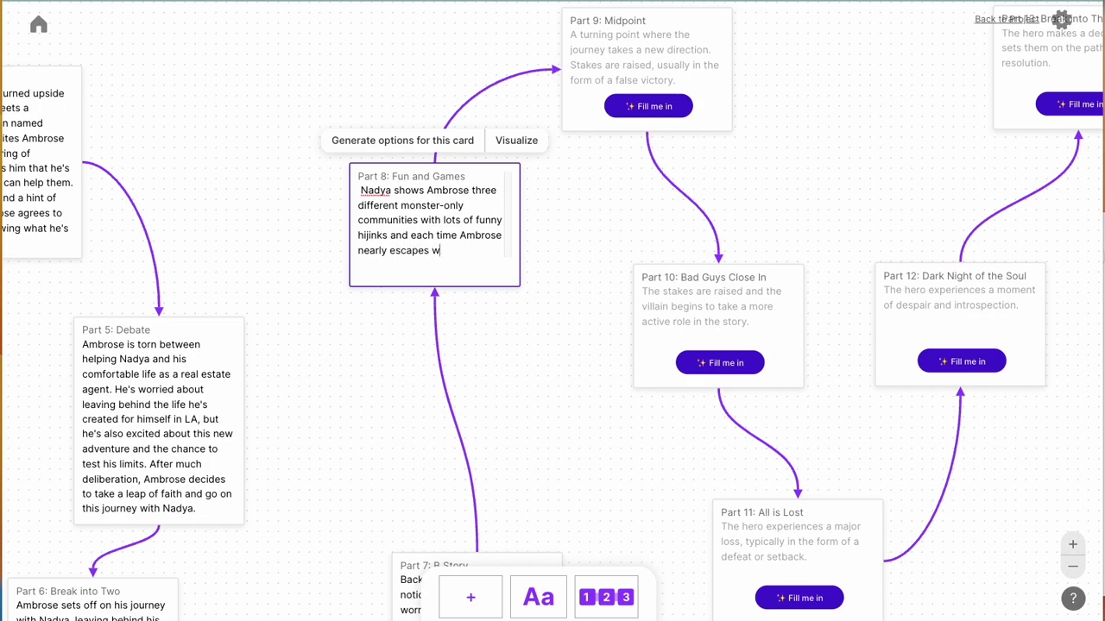
{"action": "type", "text": "ith his life. He begins to s"}
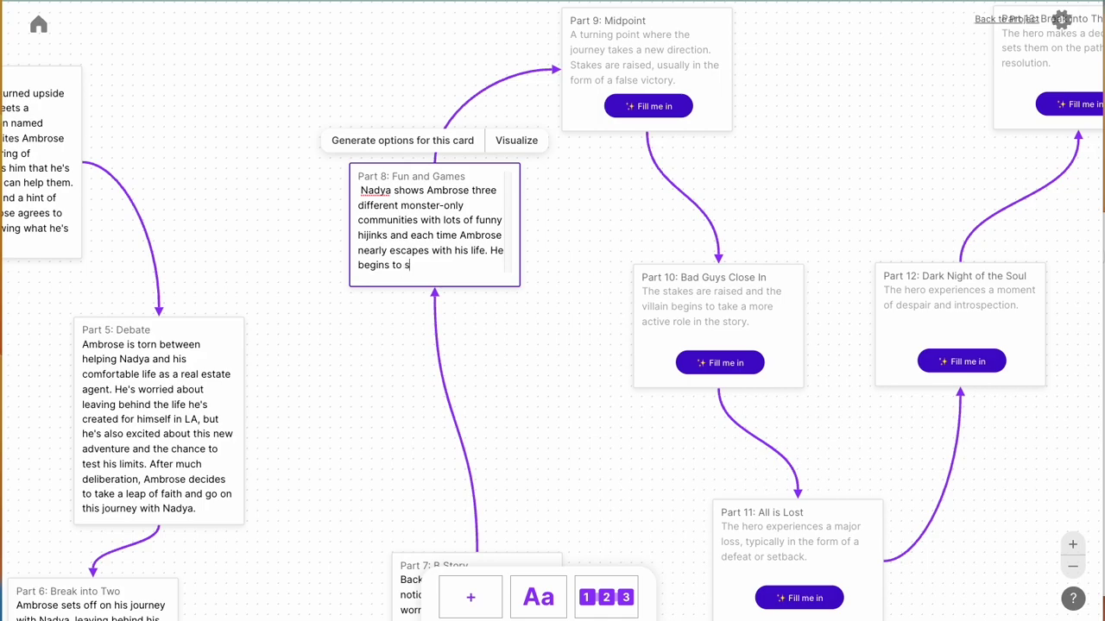
{"action": "type", "text": "uspect t"}
{"action": "key", "text": "BackSpace"}
{"action": "key", "text": "BackSpace"}
{"action": "key", "text": "BackSpace"}
{"action": "key", "text": "BackSpace"}
{"action": "type", "text": "hat maybe Ma"}
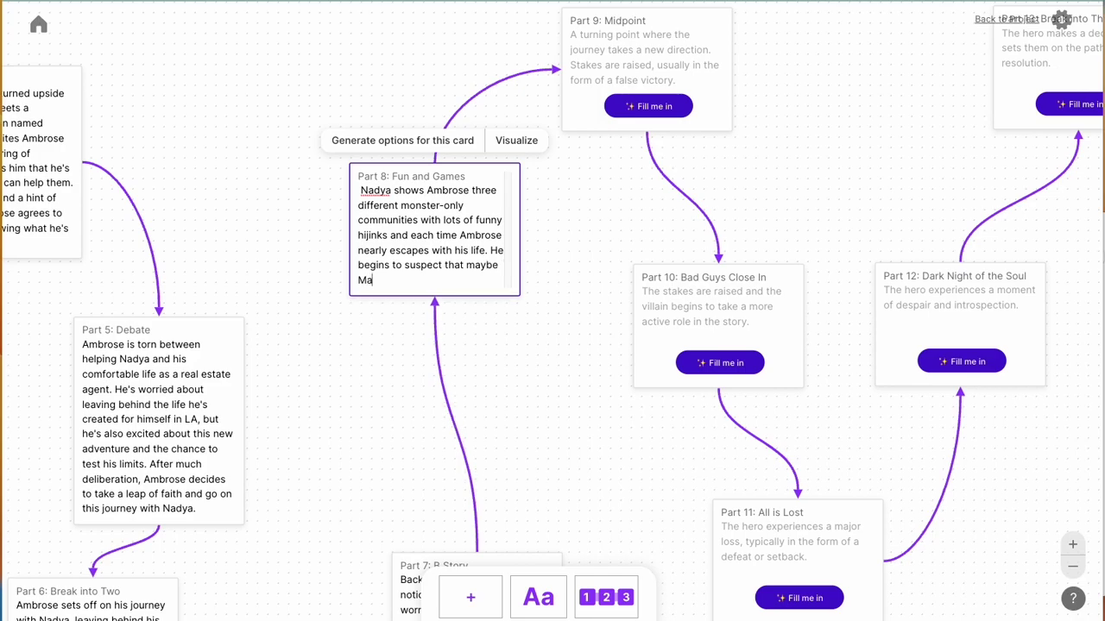
{"action": "type", "text": "dya"}
{"action": "key", "text": "BackSpace"}
{"action": "key", "text": "BackSpace"}
{"action": "key", "text": "BackSpace"}
{"action": "key", "text": "BackSpace"}
{"action": "key", "text": "BackSpace"}
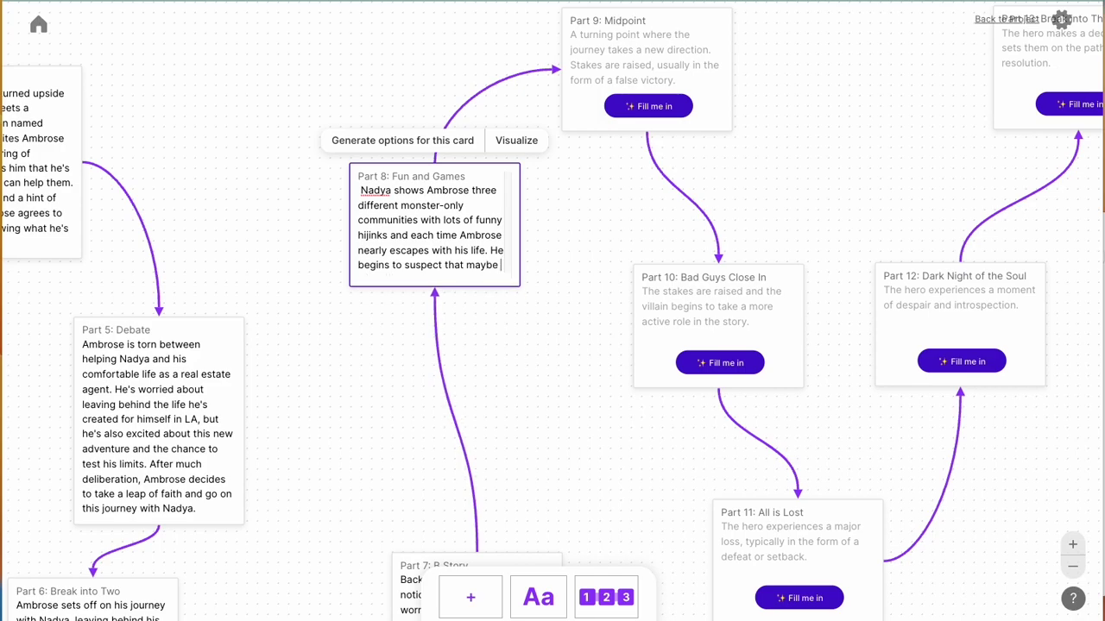
{"action": "type", "text": "Nadya isn't "}
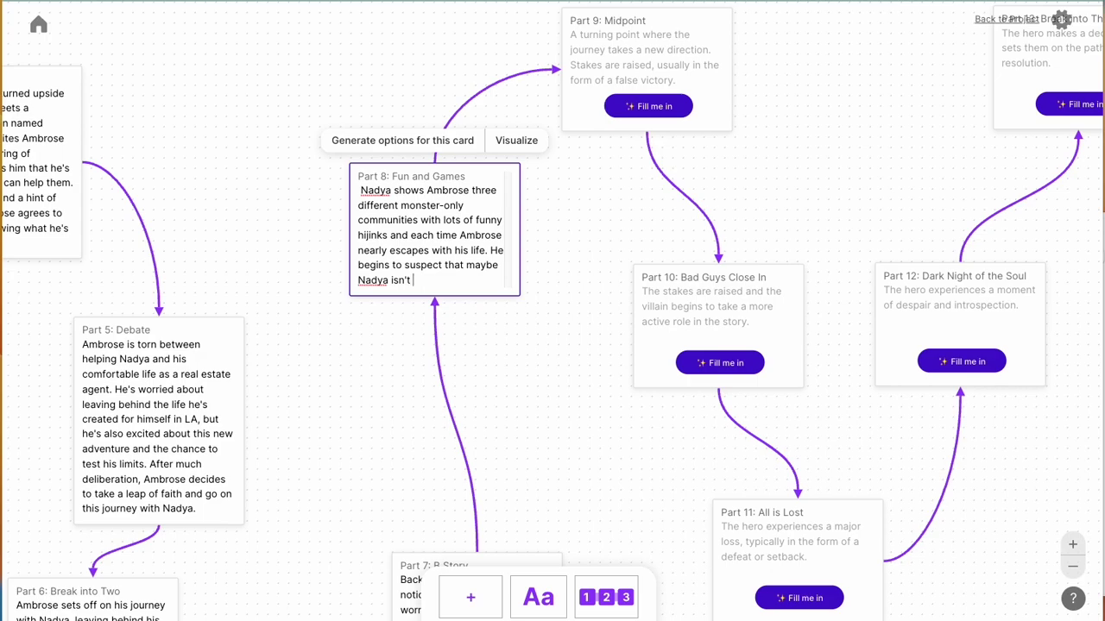
{"action": "type", "text": "who she says she is."}
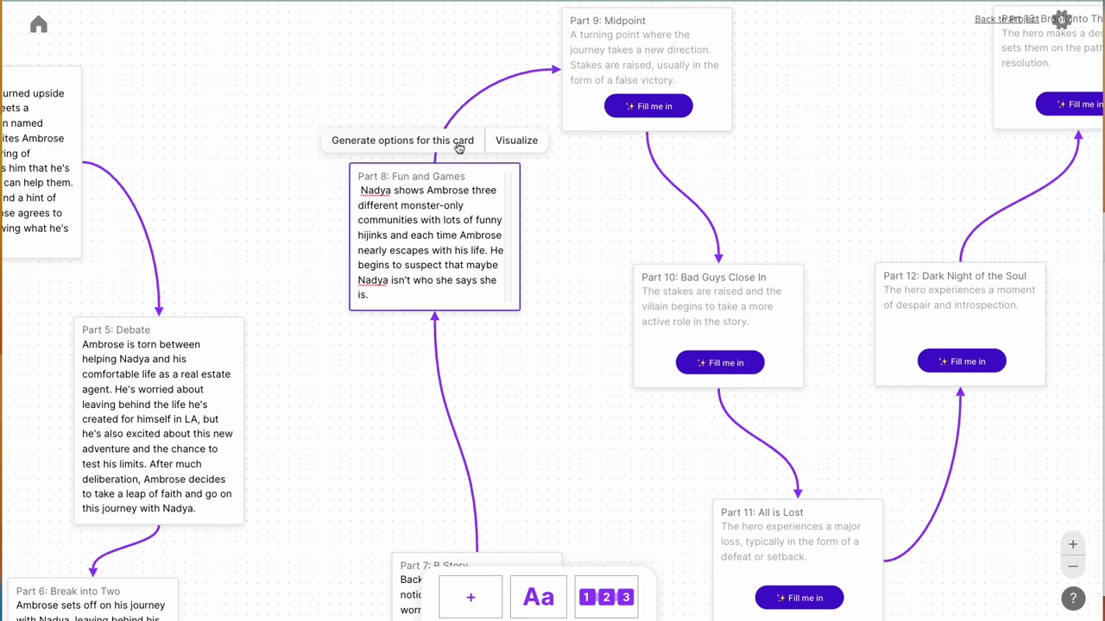
Remove the leading space before 'Nadya' at the start of the Part 8 card.
{"action": "left_click", "coordinate": [361, 190]}
{"action": "key", "text": "BackSpace"}
{"action": "left_click", "coordinate": [561, 221]}
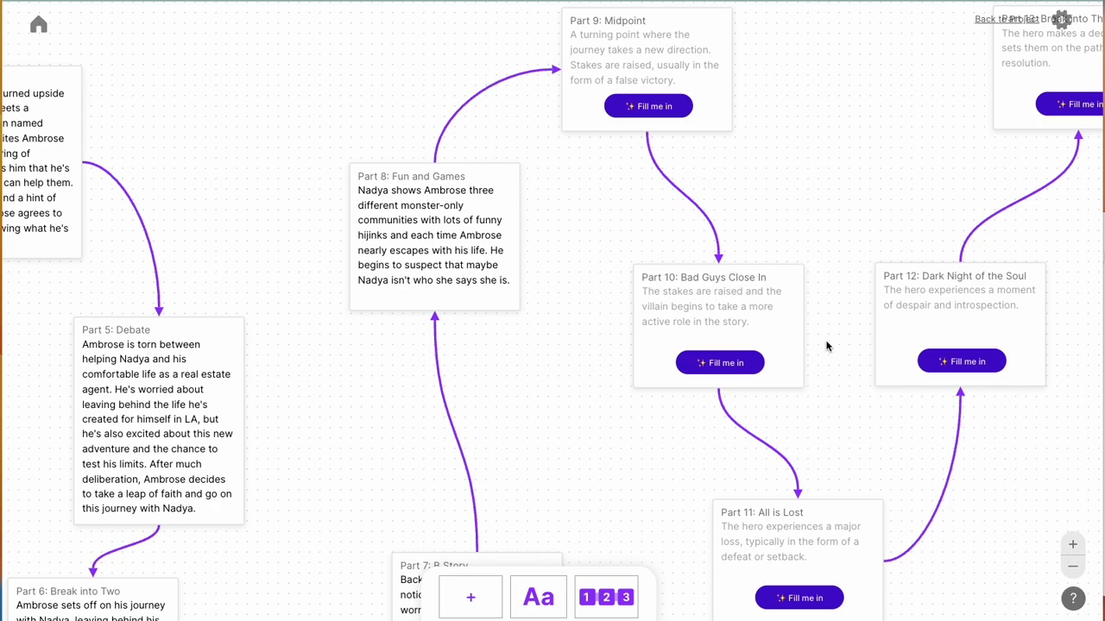
Start Part 10: 'The original meeting that Nadya invited Ambrose to was not about saving the monster community'.
{"action": "mouse_move", "coordinate": [756, 347]}
{"action": "left_click", "coordinate": [714, 312]}
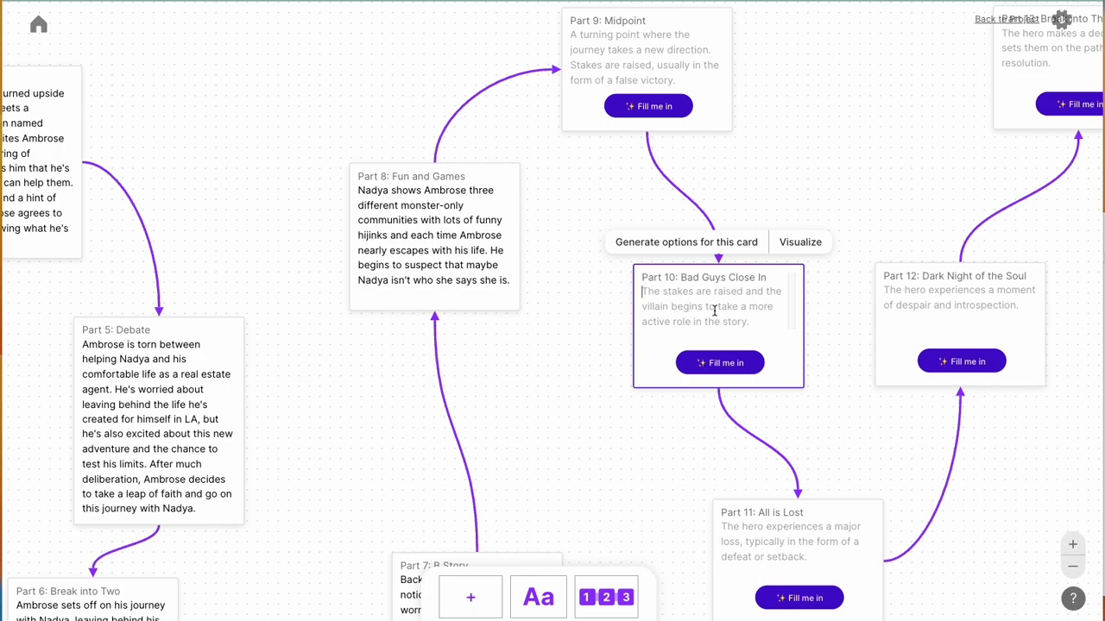
{"action": "type", "text": "The origin"}
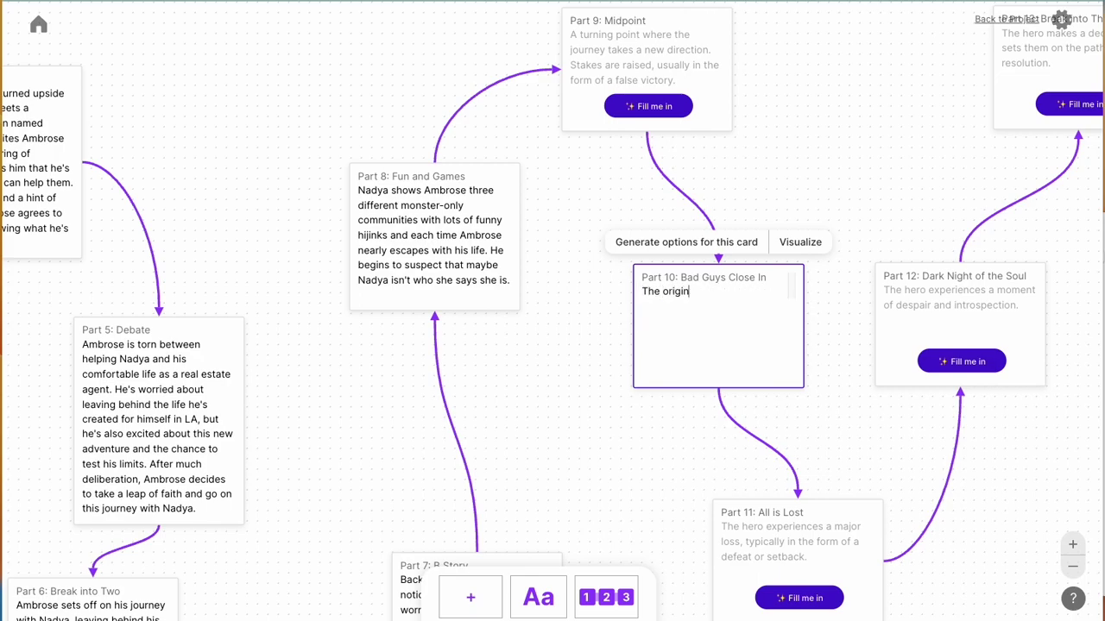
{"action": "type", "text": "al meeting was not about saving the mo"}
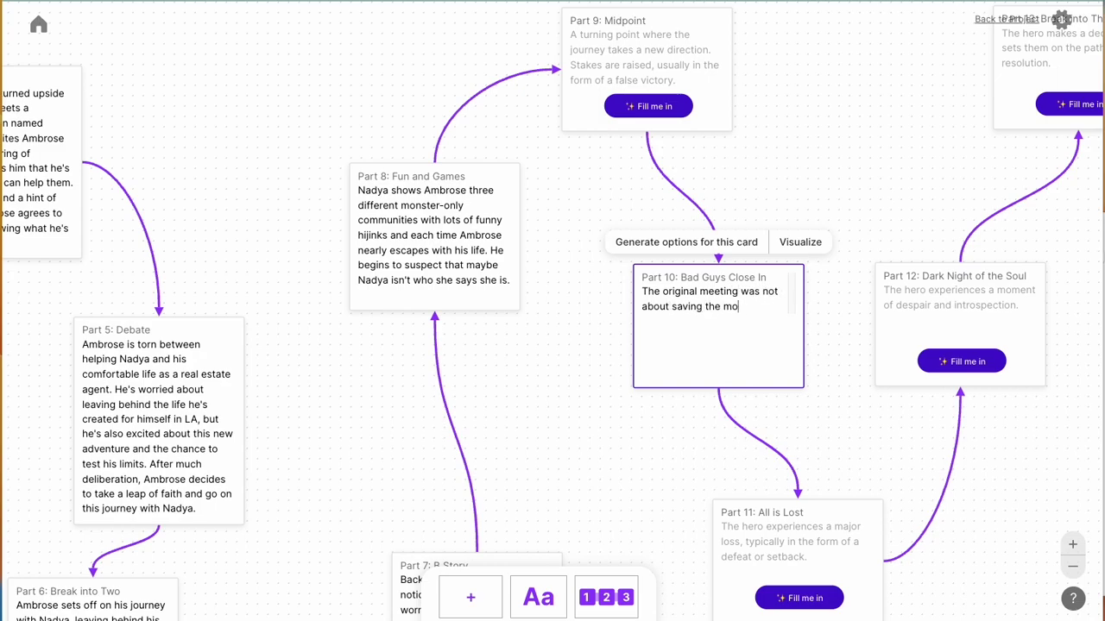
{"action": "key", "text": "BackSpace"}
{"action": "key", "text": "BackSpace"}
{"action": "key", "text": "BackSpace"}
{"action": "key", "text": "BackSpace"}
{"action": "key", "text": "BackSpace"}
{"action": "key", "text": "BackSpace"}
{"action": "key", "text": "BackSpace"}
{"action": "key", "text": "BackSpace"}
{"action": "key", "text": "BackSpace"}
{"action": "key", "text": "BackSpace"}
{"action": "key", "text": "BackSpace"}
{"action": "key", "text": "BackSpace"}
{"action": "key", "text": "BackSpace"}
{"action": "key", "text": "BackSpace"}
{"action": "key", "text": "BackSpace"}
{"action": "key", "text": "BackSpace"}
{"action": "key", "text": "BackSpace"}
{"action": "key", "text": "BackSpace"}
{"action": "key", "text": "BackSpace"}
{"action": "key", "text": "BackSpace"}
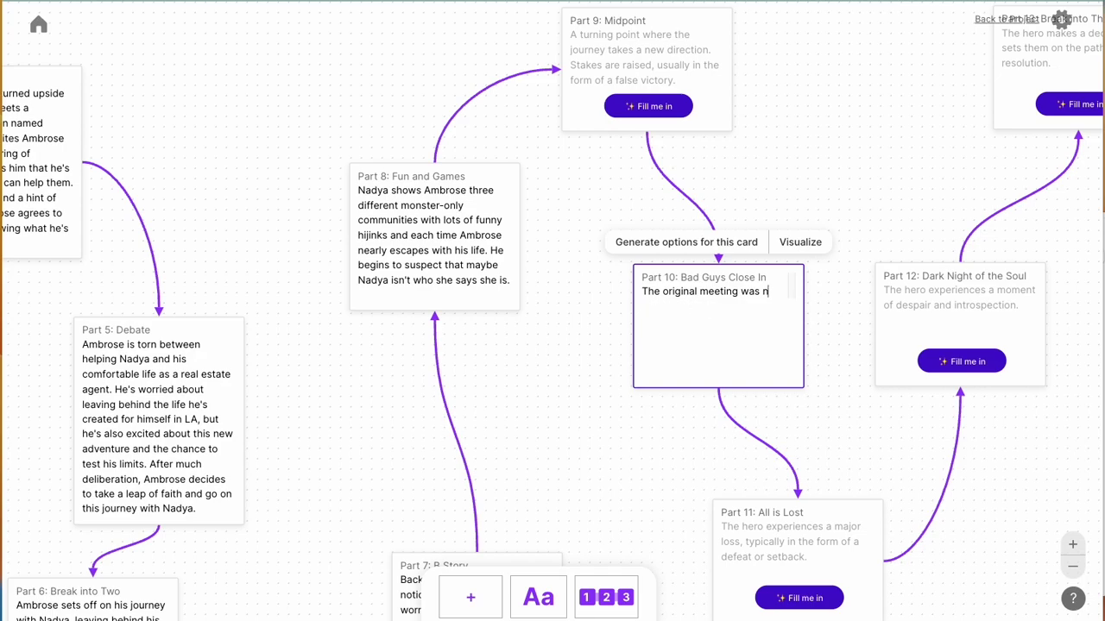
{"action": "type", "text": "that Nadya invited"}
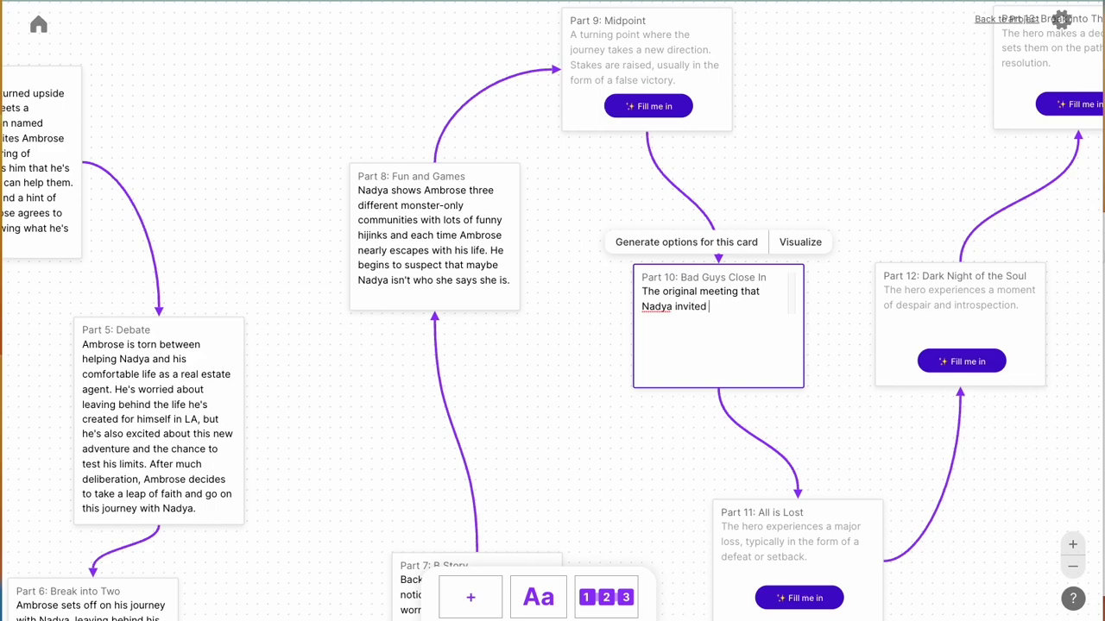
{"action": "type", "text": " Ambrose to was not about sa"}
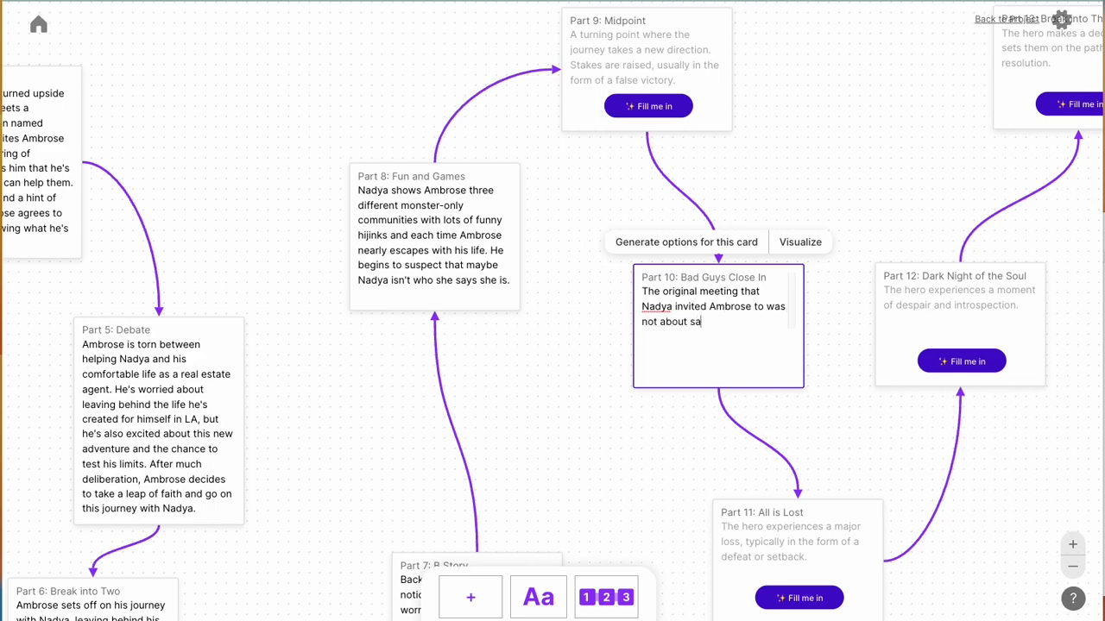
{"action": "type", "text": "ving the monster community, it "}
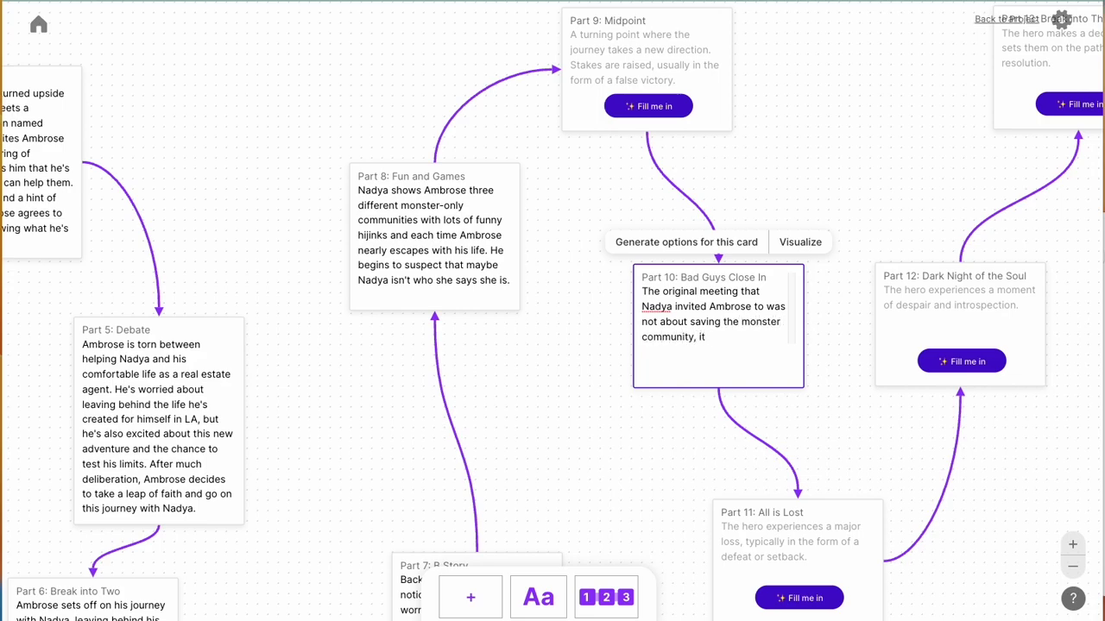
{"action": "type", "text": "was a front for a different "}
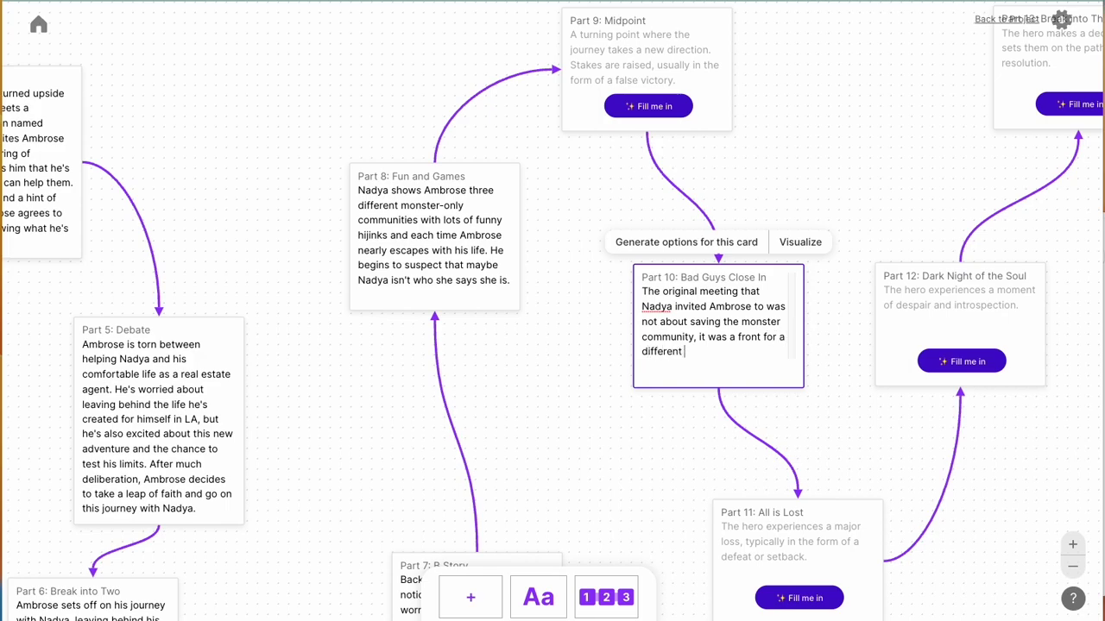
{"action": "type", "text": "organization that wants monste"}
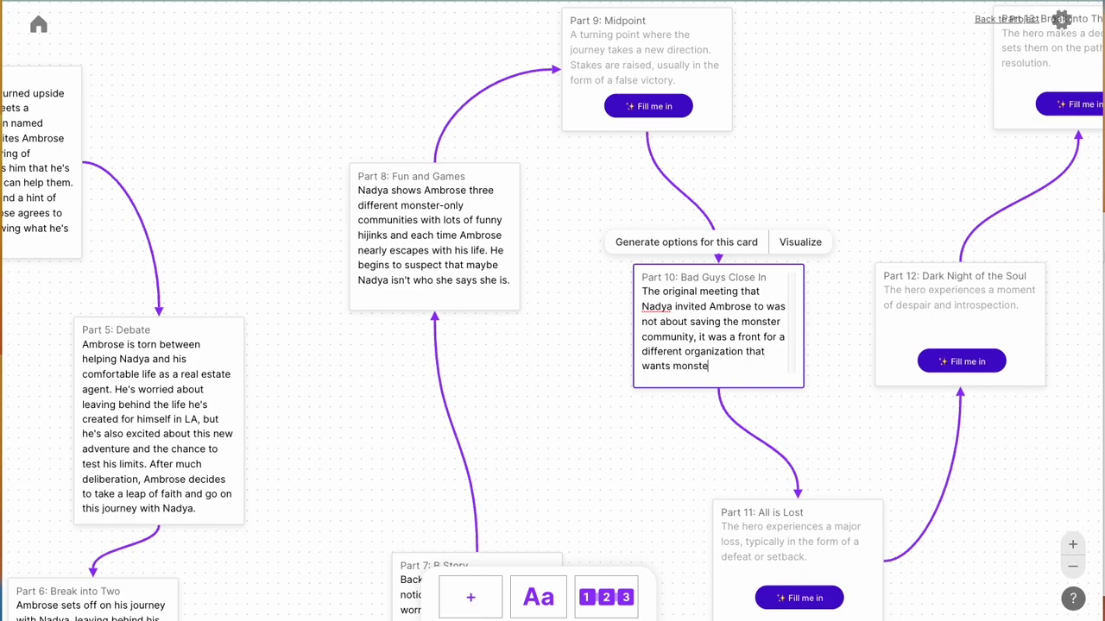
{"action": "type", "text": "rs to be superior to humans ag"}
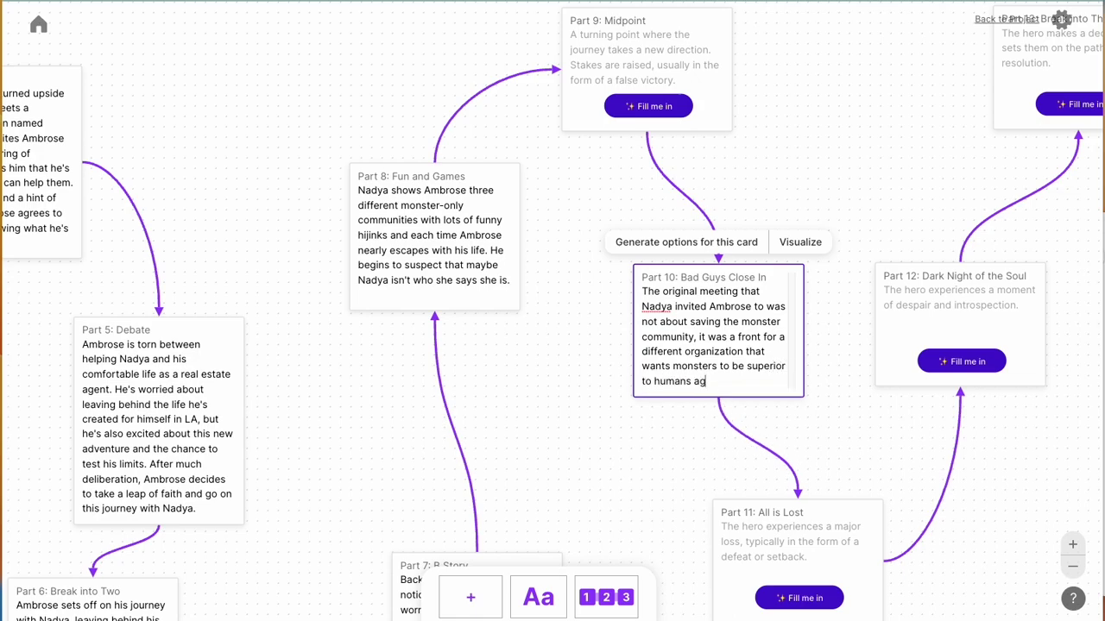
{"action": "type", "text": "ain."}
Use Fill me in to generate the Part 9 Midpoint beat about Nadya's secret organization.
{"action": "left_click", "coordinate": [648, 111]}
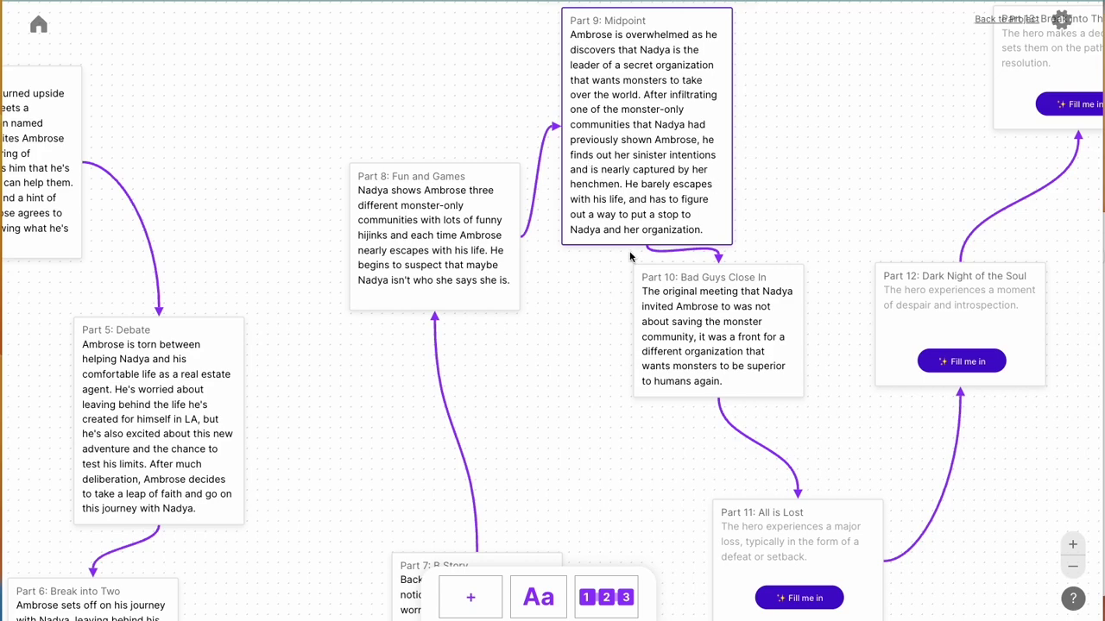
{"action": "scroll", "coordinate": [650, 198], "scroll_direction": "down", "scroll_amount": 1}
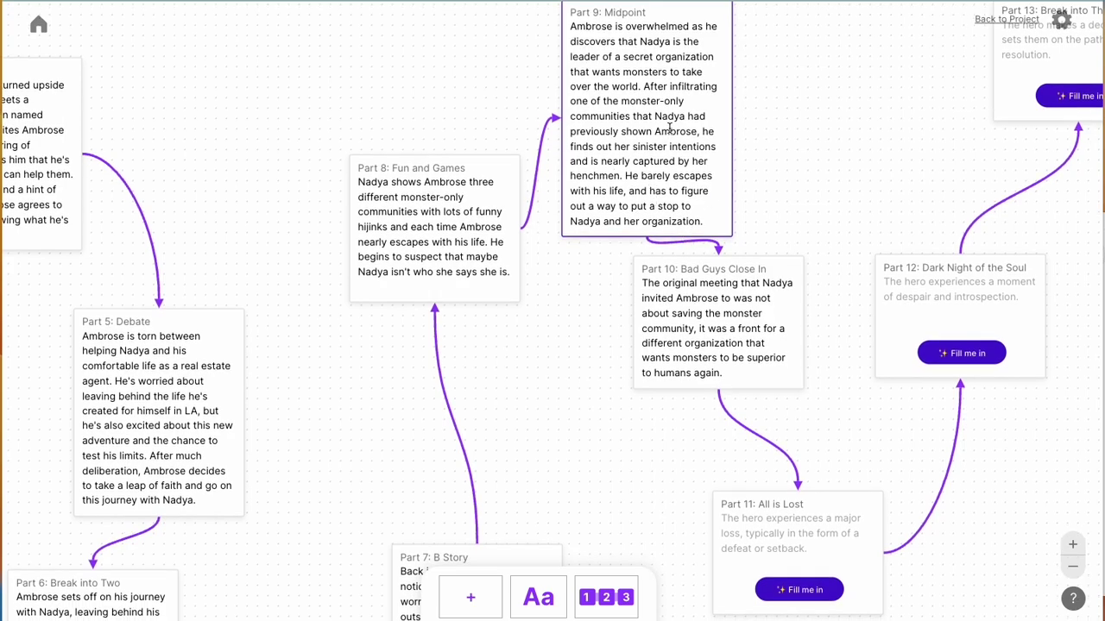
Replace the handwritten Part 10 text with a generated candy-factory ambush beat and shift the card left beside Part 9.
{"action": "triple_click", "coordinate": [702, 341]}
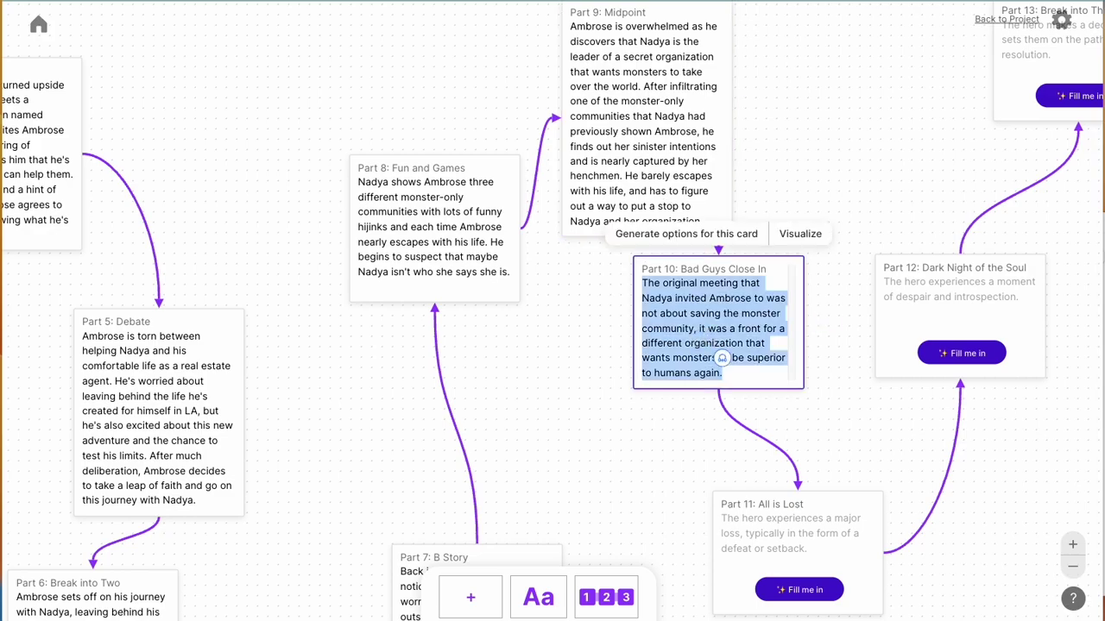
{"action": "key", "text": "BackSpace"}
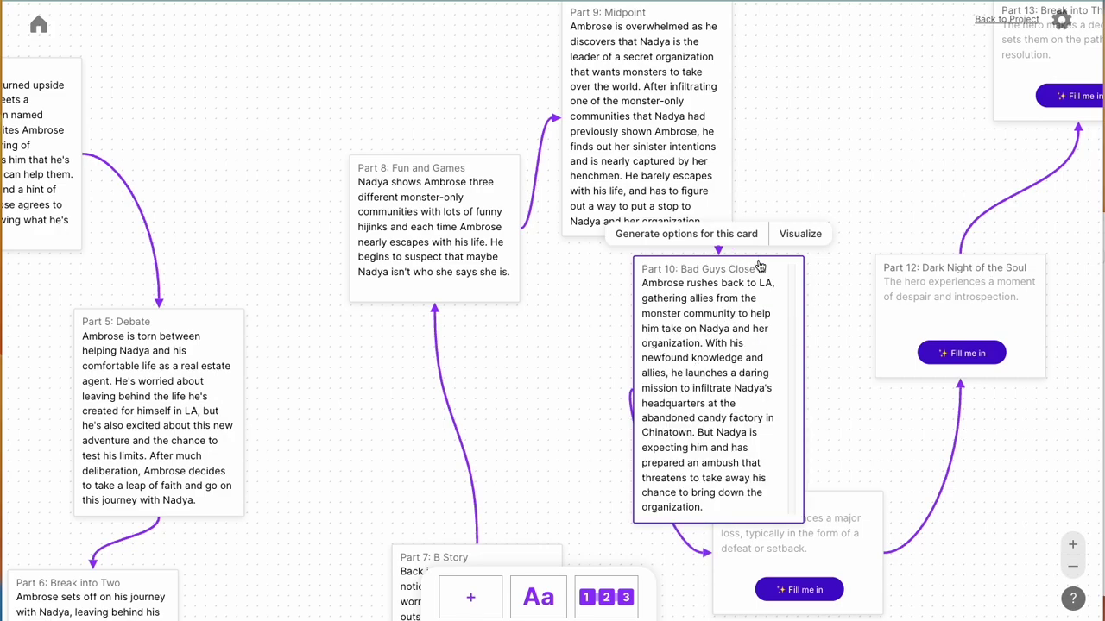
{"action": "left_click_drag", "start_coordinate": [760, 268], "coordinate": [663, 274]}
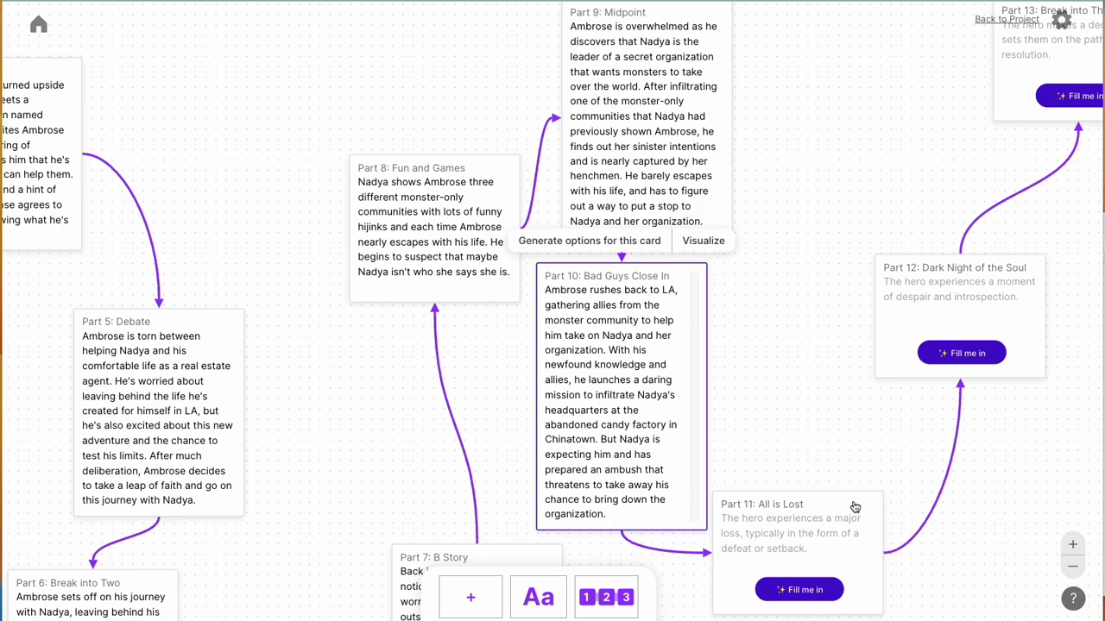
Generate the Part 11 All is Lost beat, where Ambrose's raid fails, and the Part 12 beat.
{"action": "left_click", "coordinate": [809, 592]}
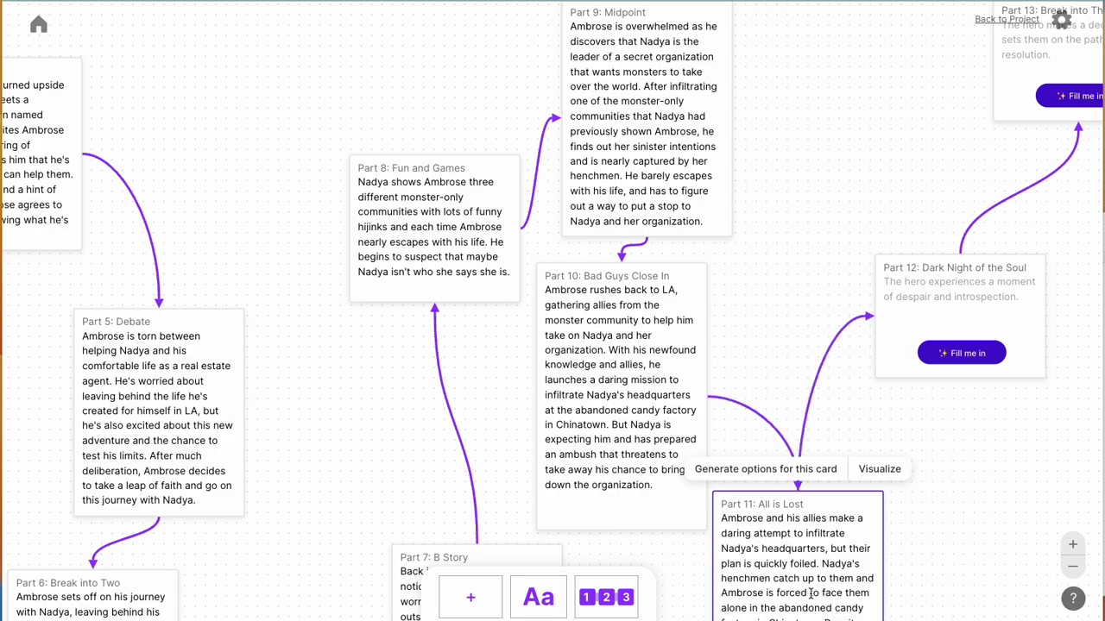
{"action": "left_click_drag", "start_coordinate": [1008, 526], "coordinate": [757, 451]}
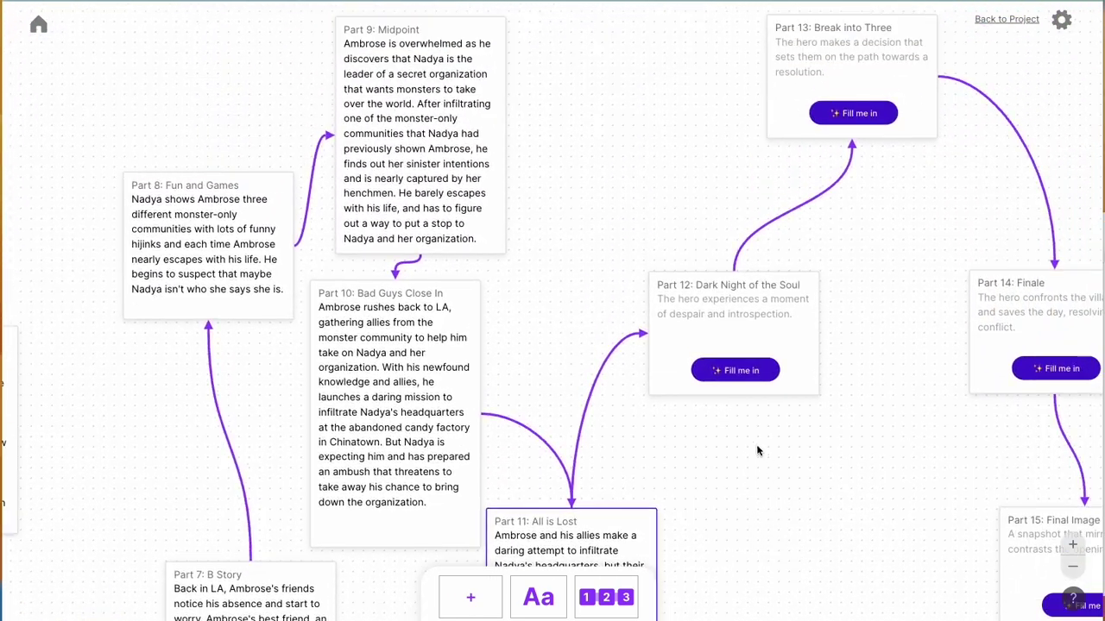
{"action": "left_click", "coordinate": [754, 374]}
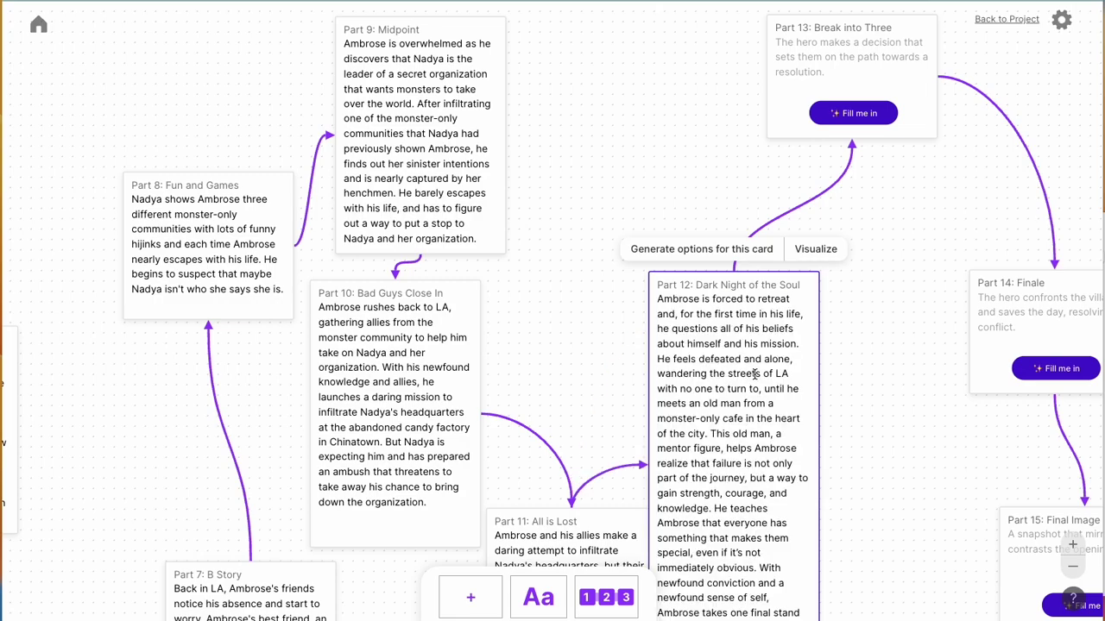
Select the generated Part 12 card and pan the canvas toward the later beat cards.
{"action": "scroll", "coordinate": [911, 483], "scroll_direction": "down", "scroll_amount": 3}
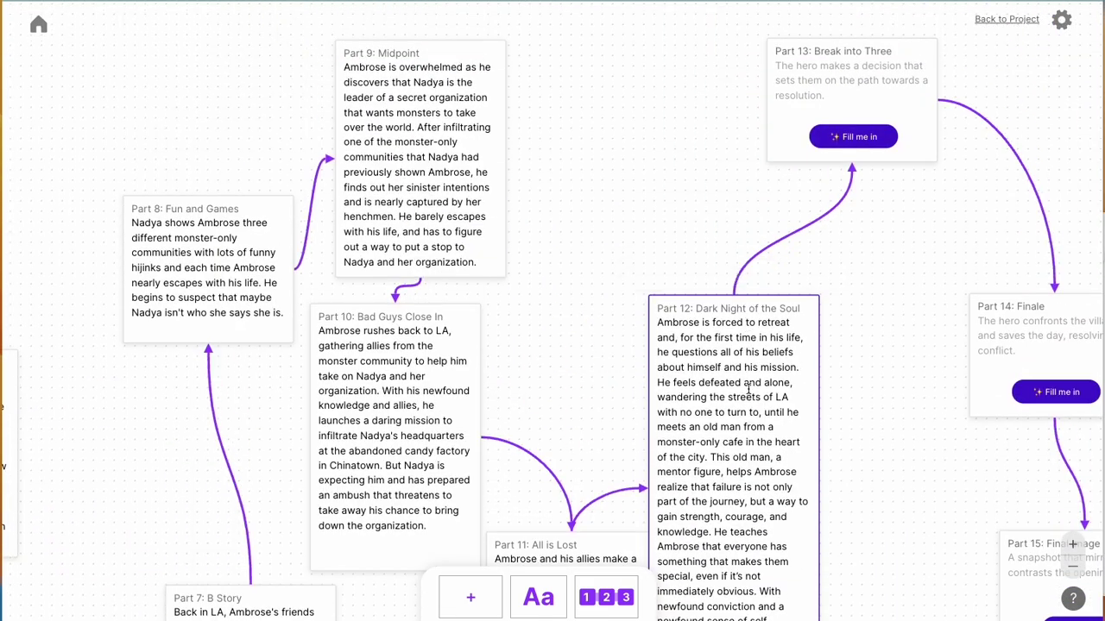
{"action": "scroll", "coordinate": [798, 316], "scroll_direction": "left", "scroll_amount": 2}
{"action": "scroll", "coordinate": [798, 316], "scroll_direction": "down", "scroll_amount": 1}
{"action": "left_click", "coordinate": [798, 316]}
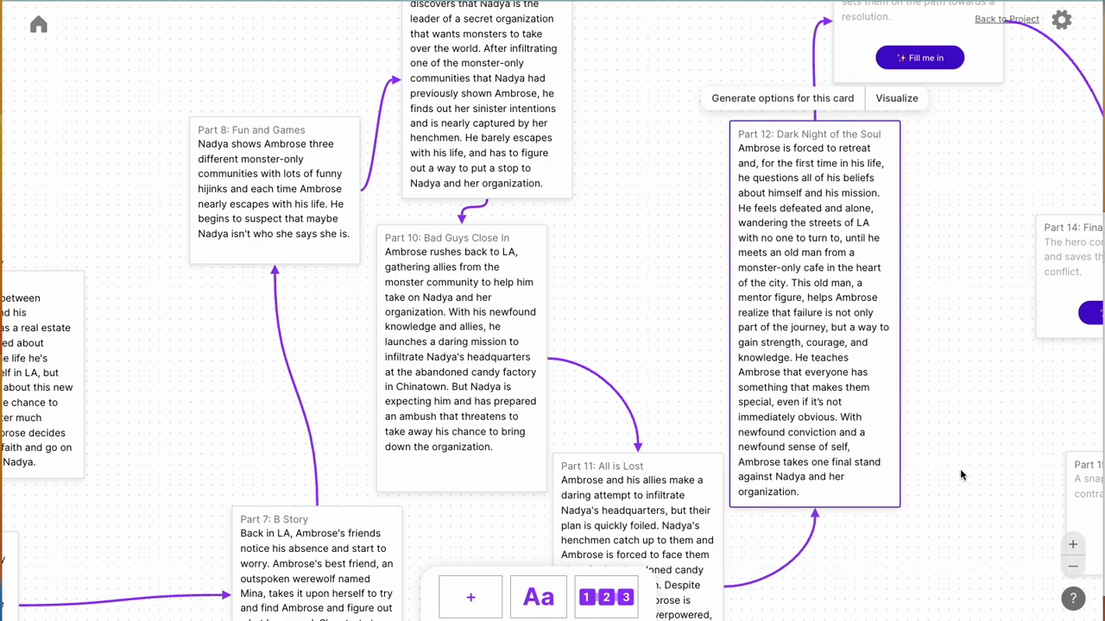
{"action": "scroll", "coordinate": [769, 343], "scroll_direction": "left", "scroll_amount": 3}
{"action": "scroll", "coordinate": [769, 342], "scroll_direction": "down", "scroll_amount": 1}
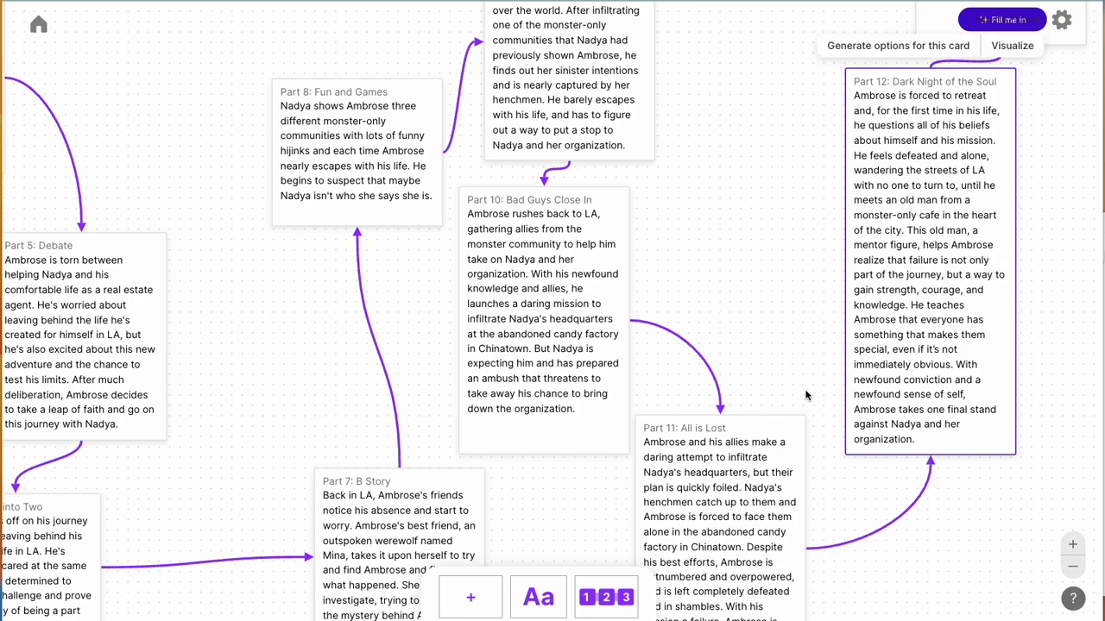
{"action": "scroll", "coordinate": [928, 443], "scroll_direction": "down", "scroll_amount": 3}
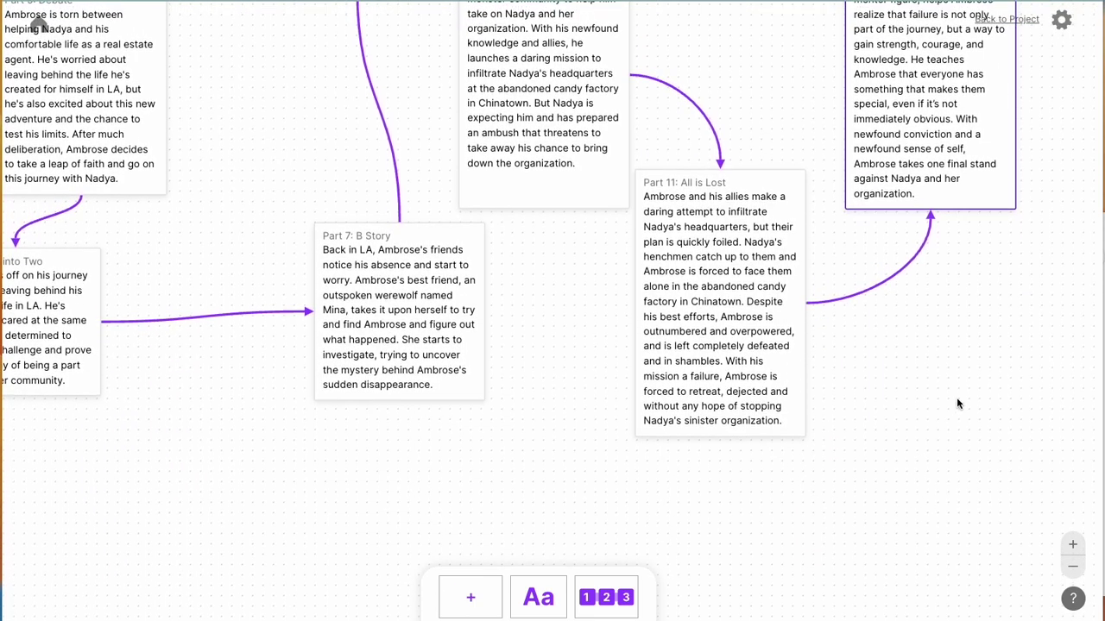
{"action": "left_click_drag", "start_coordinate": [956, 397], "coordinate": [778, 584]}
{"action": "scroll", "coordinate": [779, 584], "scroll_direction": "up", "scroll_amount": 4}
{"action": "scroll", "coordinate": [778, 584], "scroll_direction": "right", "scroll_amount": 2}
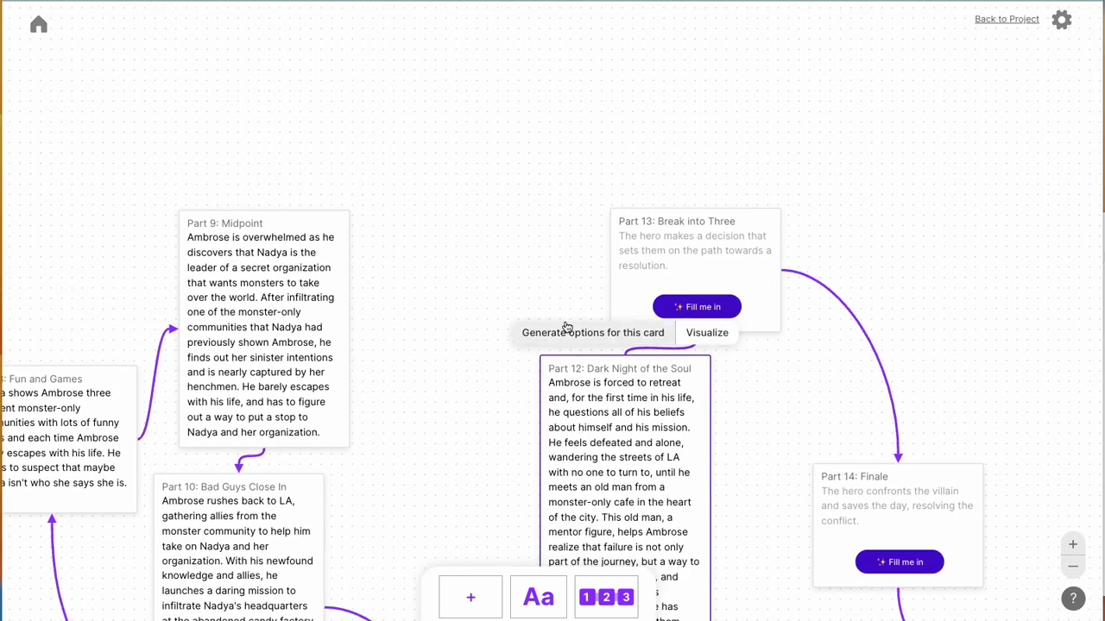
Generate option cards for Part 12 and read through them, including the masked ancient spirit version.
{"action": "left_click", "coordinate": [624, 341]}
{"action": "scroll", "coordinate": [624, 340], "scroll_direction": "down", "scroll_amount": 4}
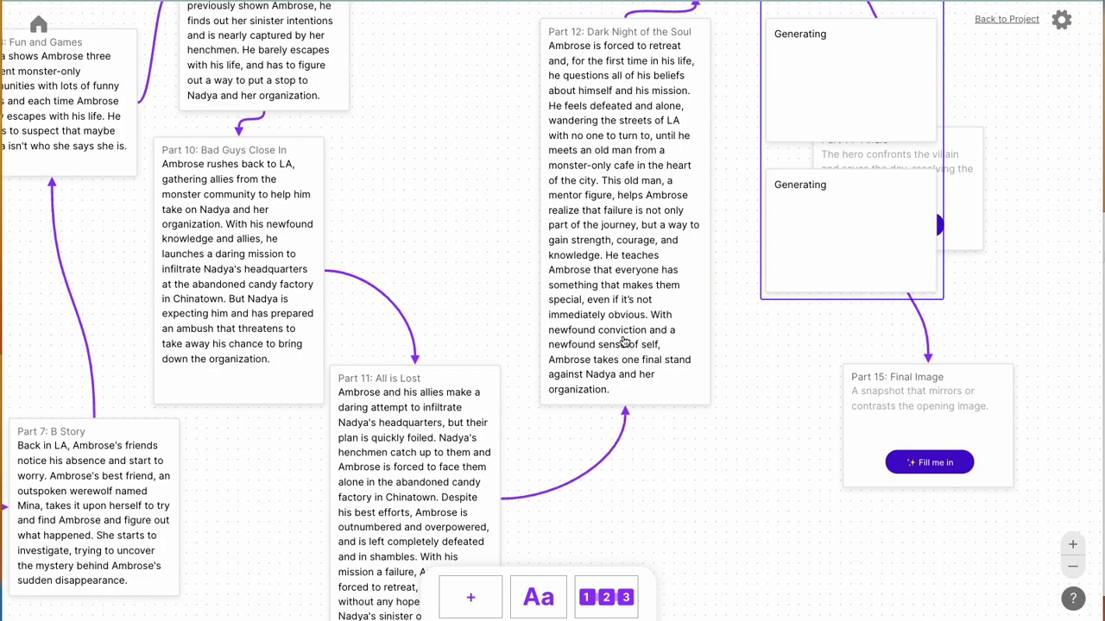
{"action": "scroll", "coordinate": [767, 323], "scroll_direction": "up", "scroll_amount": 3}
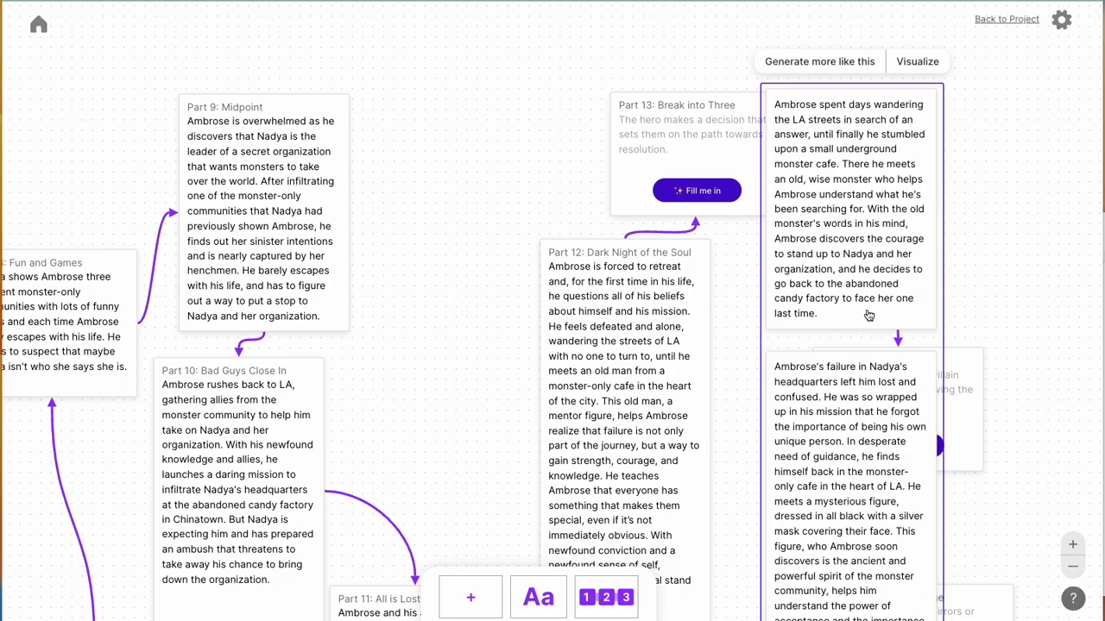
{"action": "scroll", "coordinate": [869, 316], "scroll_direction": "down", "scroll_amount": 3}
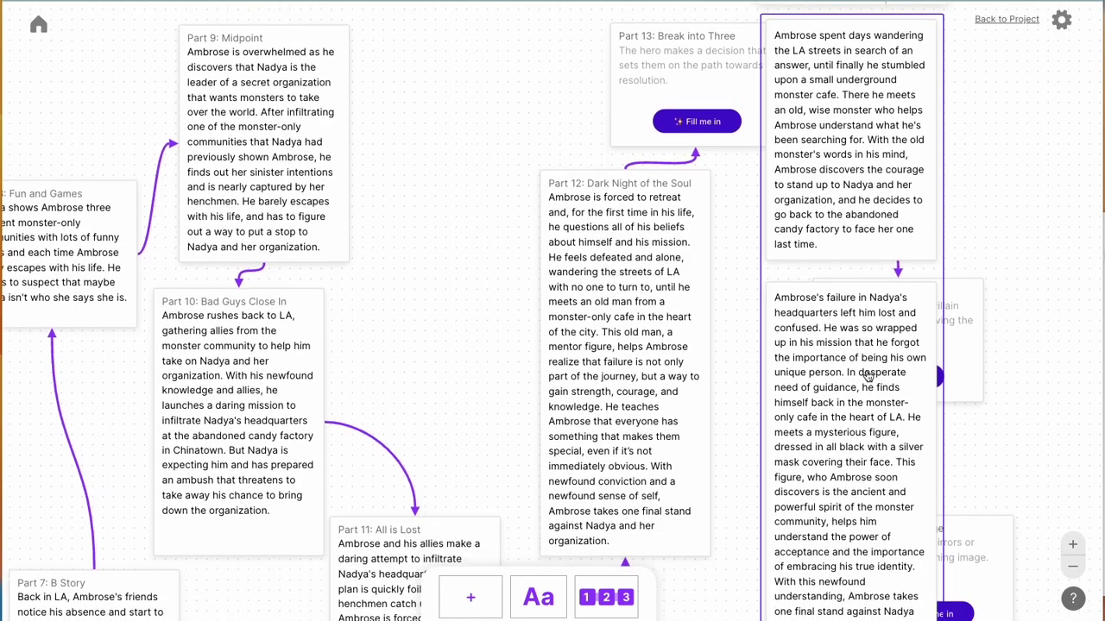
{"action": "scroll", "coordinate": [872, 365], "scroll_direction": "down", "scroll_amount": 4}
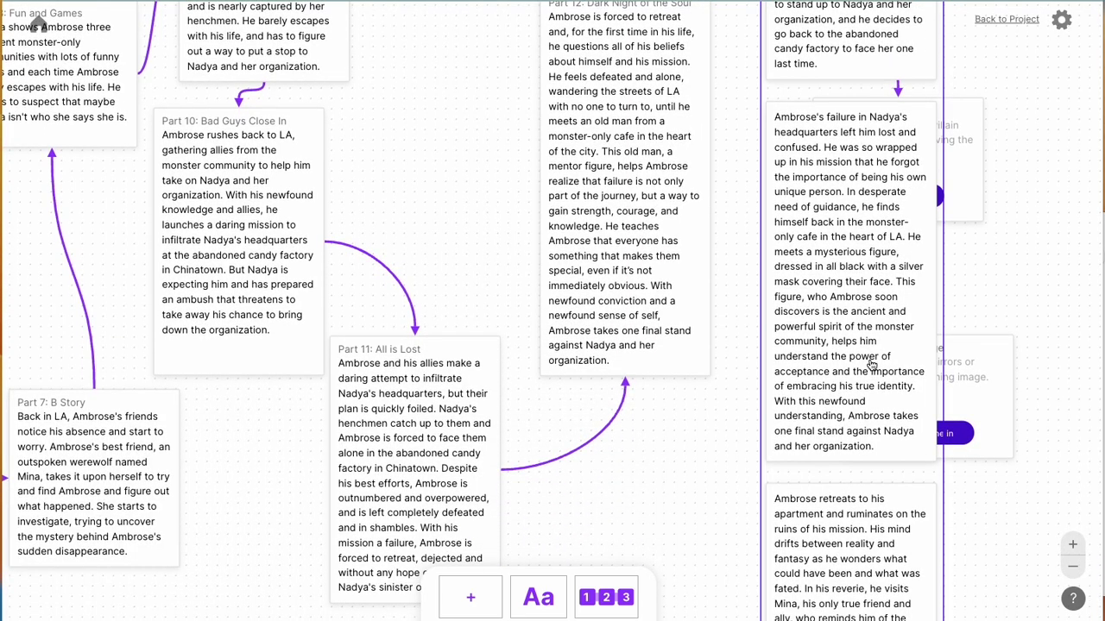
{"action": "scroll", "coordinate": [872, 365], "scroll_direction": "up", "scroll_amount": 3}
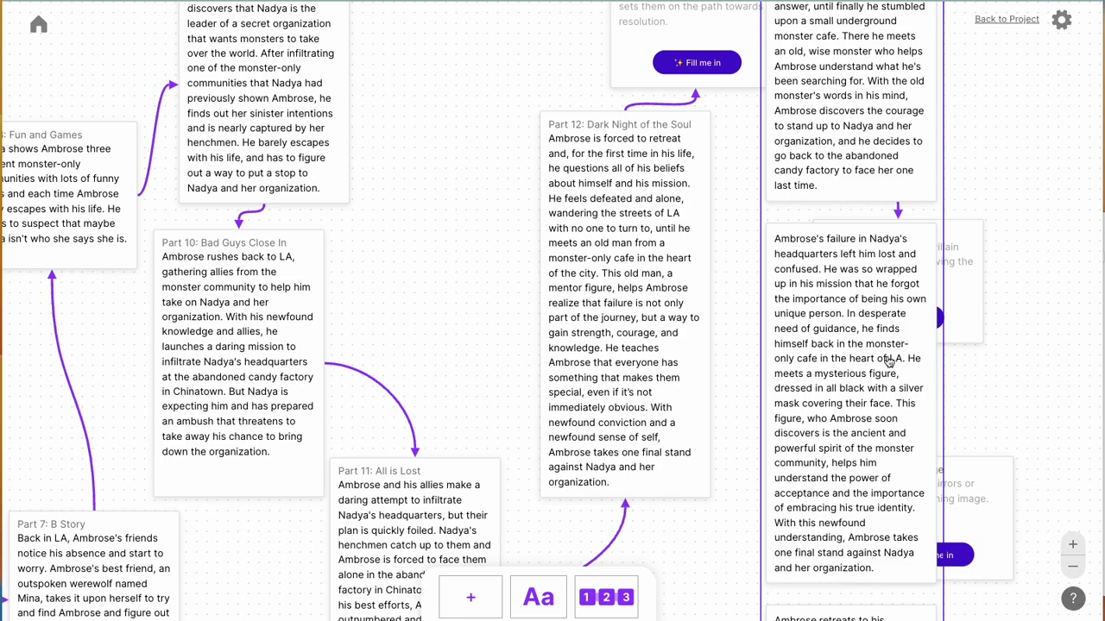
{"action": "scroll", "coordinate": [889, 363], "scroll_direction": "down", "scroll_amount": 2}
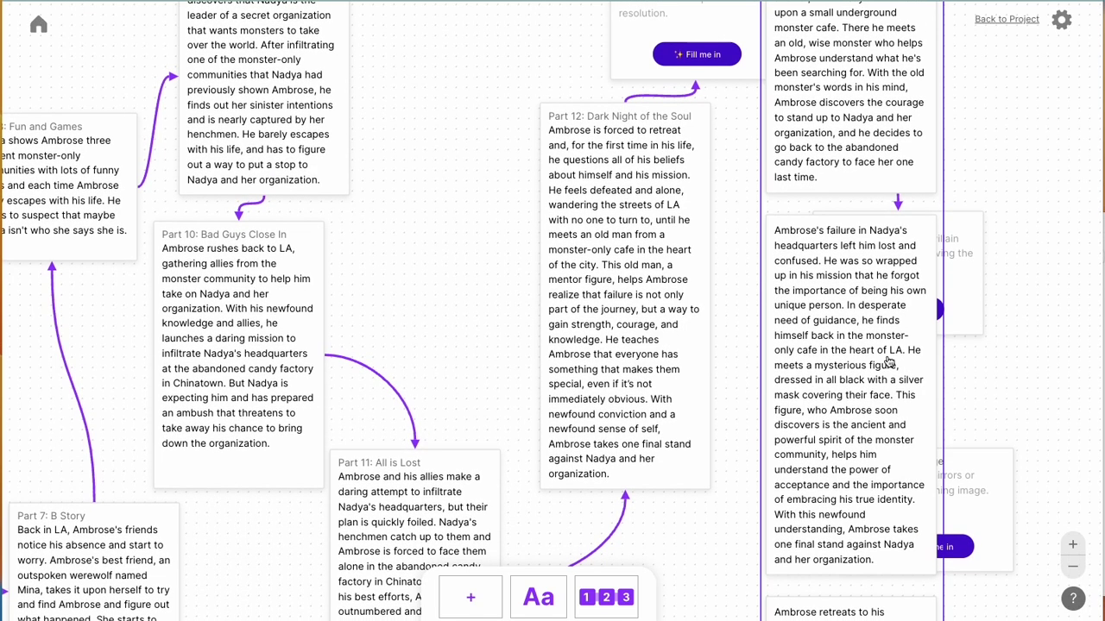
{"action": "scroll", "coordinate": [889, 363], "scroll_direction": "up", "scroll_amount": 4}
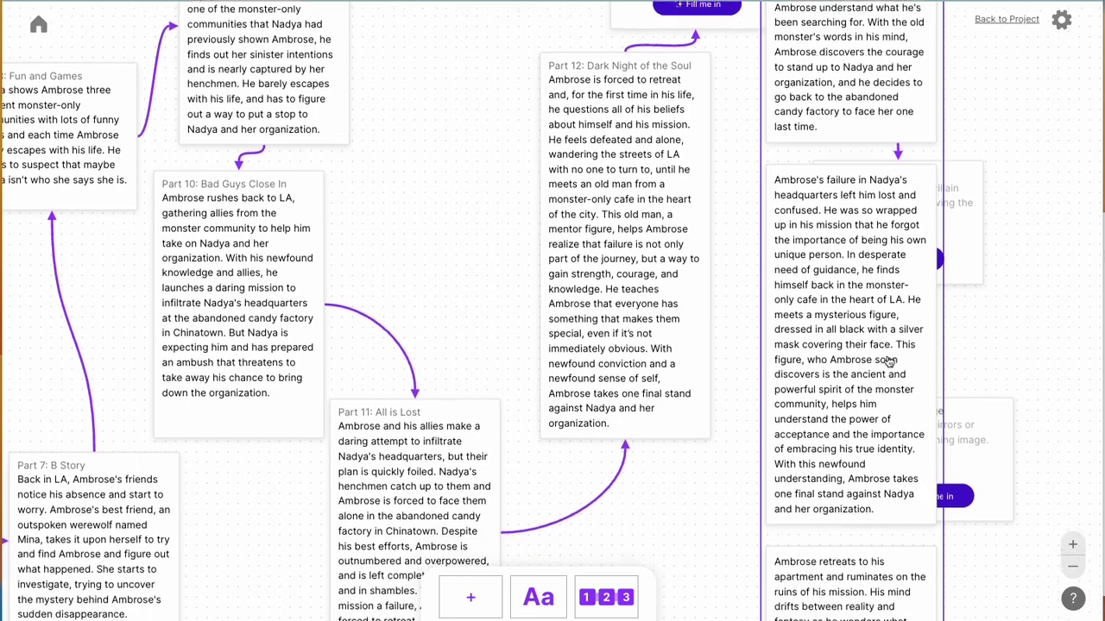
{"action": "scroll", "coordinate": [889, 362], "scroll_direction": "down", "scroll_amount": 2}
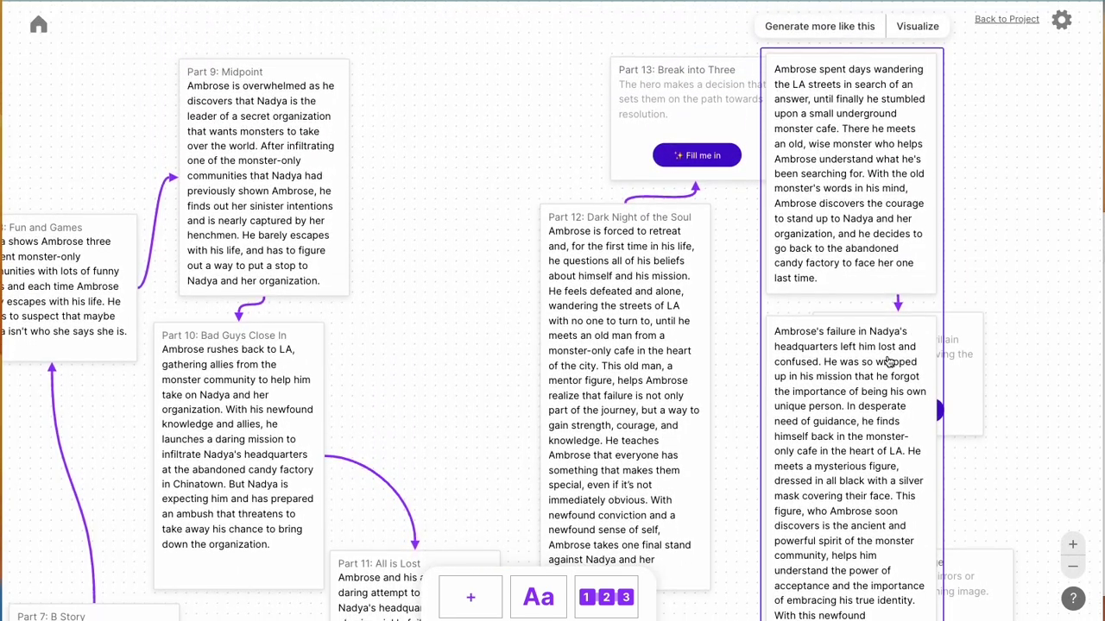
Move an option card aside to uncover Part 14 and shift the old retreat version off Part 12.
{"action": "left_click_drag", "start_coordinate": [878, 438], "coordinate": [639, 545]}
{"action": "left_click", "coordinate": [1017, 259]}
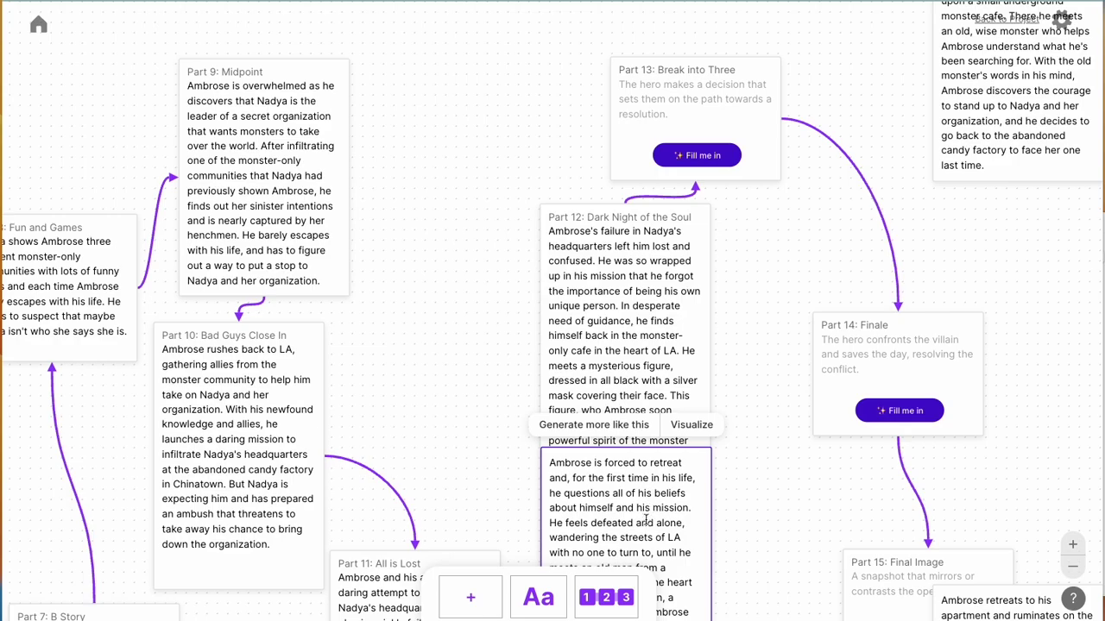
{"action": "left_click_drag", "start_coordinate": [656, 531], "coordinate": [485, 350]}
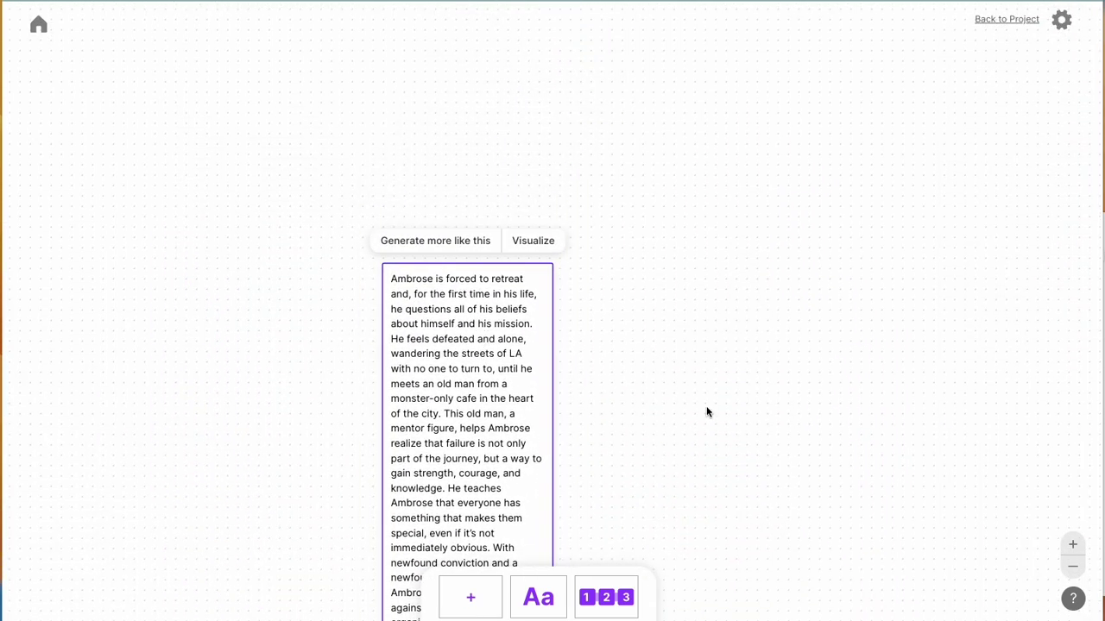
{"action": "scroll", "coordinate": [722, 434], "scroll_direction": "down", "scroll_amount": 6}
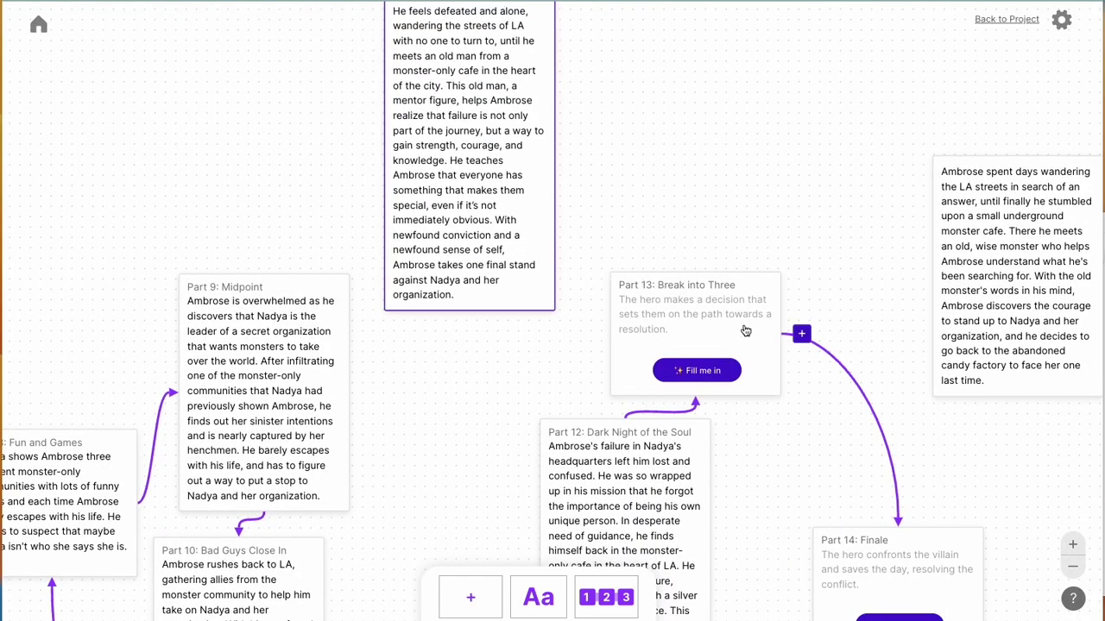
{"action": "scroll", "coordinate": [746, 343], "scroll_direction": "down", "scroll_amount": 4}
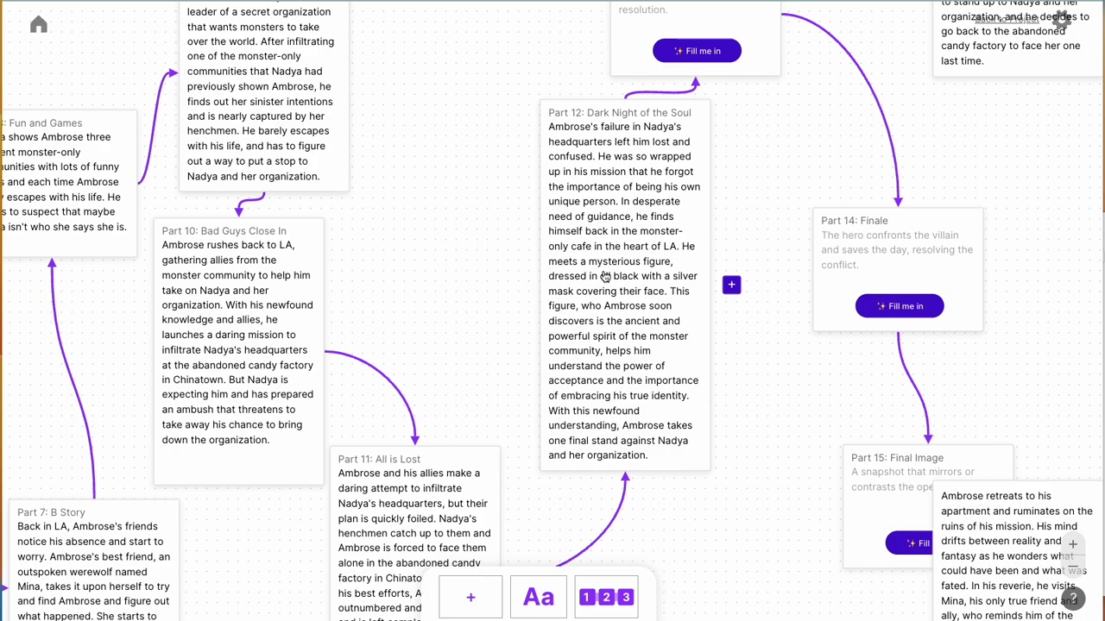
{"action": "scroll", "coordinate": [605, 276], "scroll_direction": "up", "scroll_amount": 3}
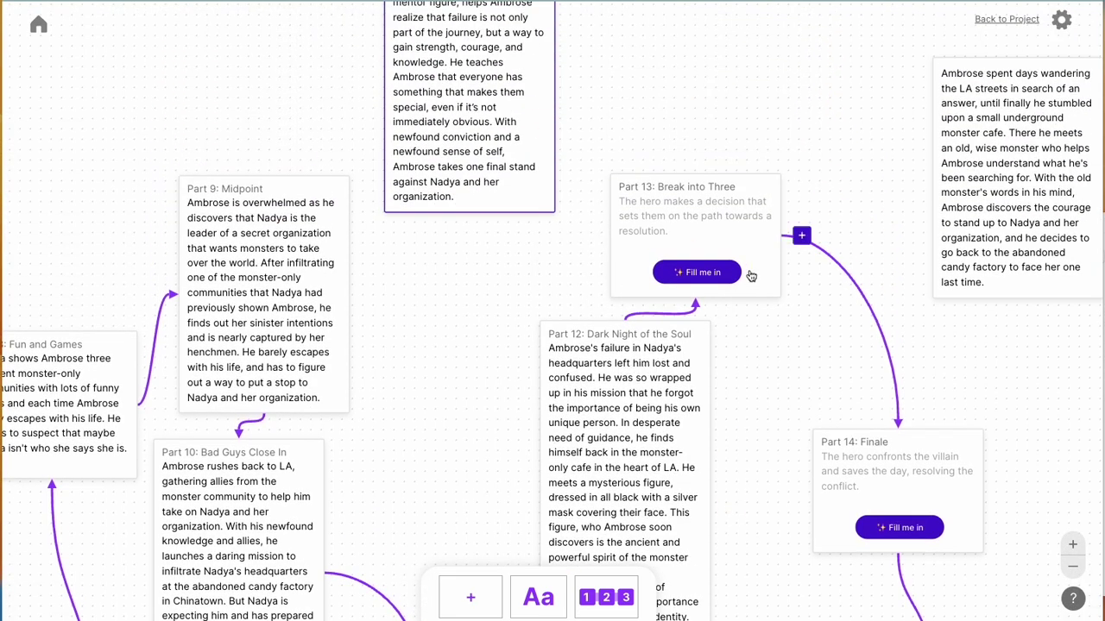
Delete the wandering-the-LA-streets option and generate Part 13: Break into Three with the werewolf-pack assault.
{"action": "left_click", "coordinate": [1015, 152]}
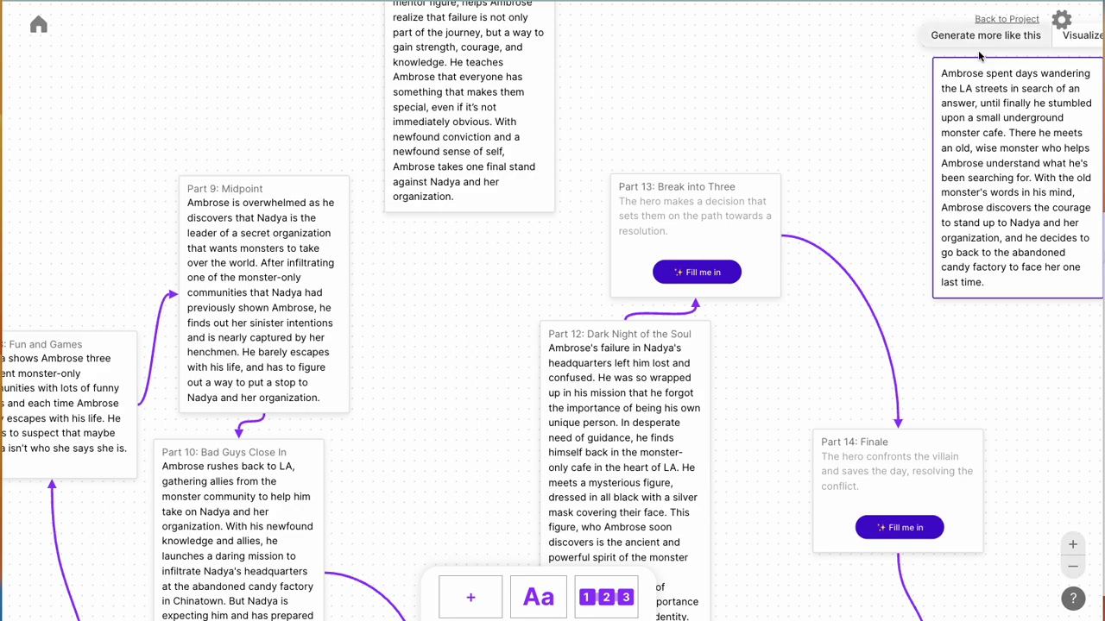
{"action": "key", "text": "Delete"}
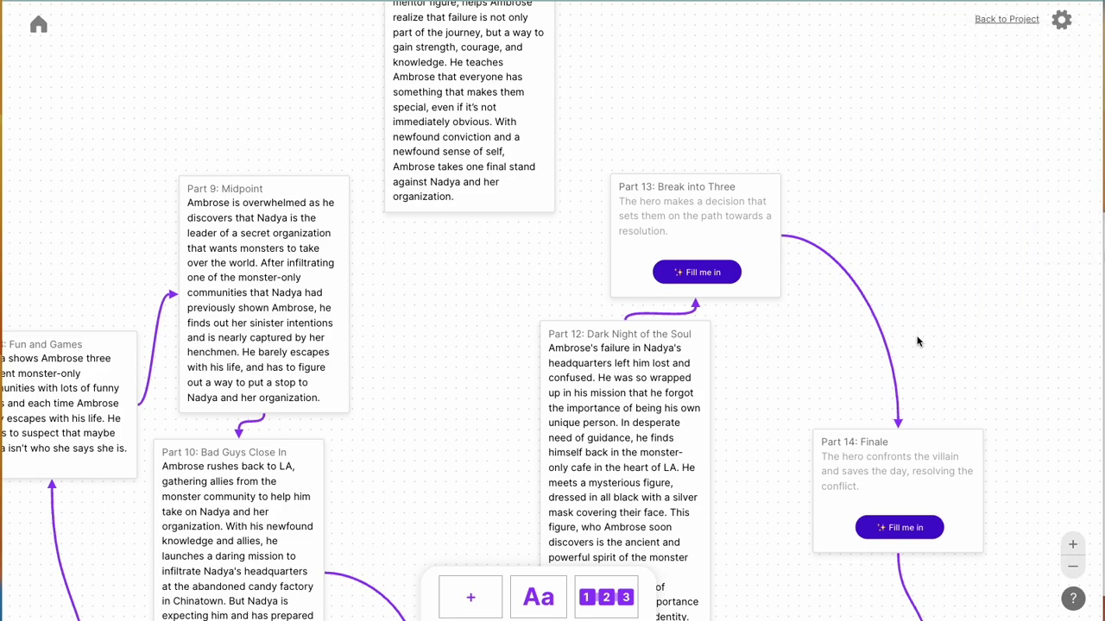
{"action": "scroll", "coordinate": [919, 345], "scroll_direction": "down", "scroll_amount": 4}
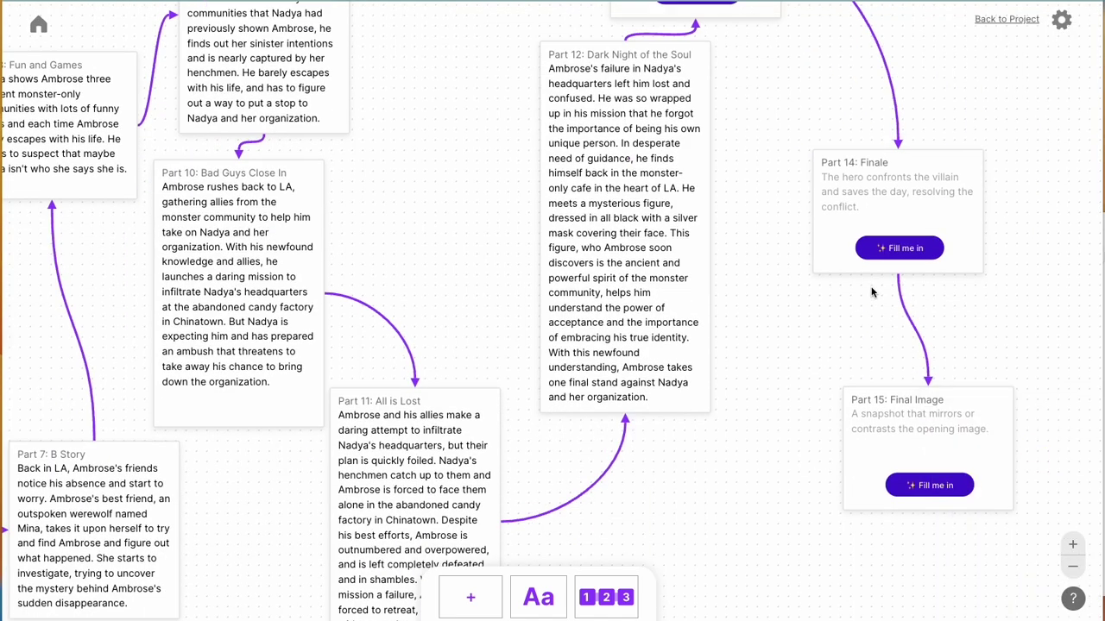
{"action": "scroll", "coordinate": [863, 345], "scroll_direction": "up", "scroll_amount": 3}
{"action": "left_click", "coordinate": [697, 210]}
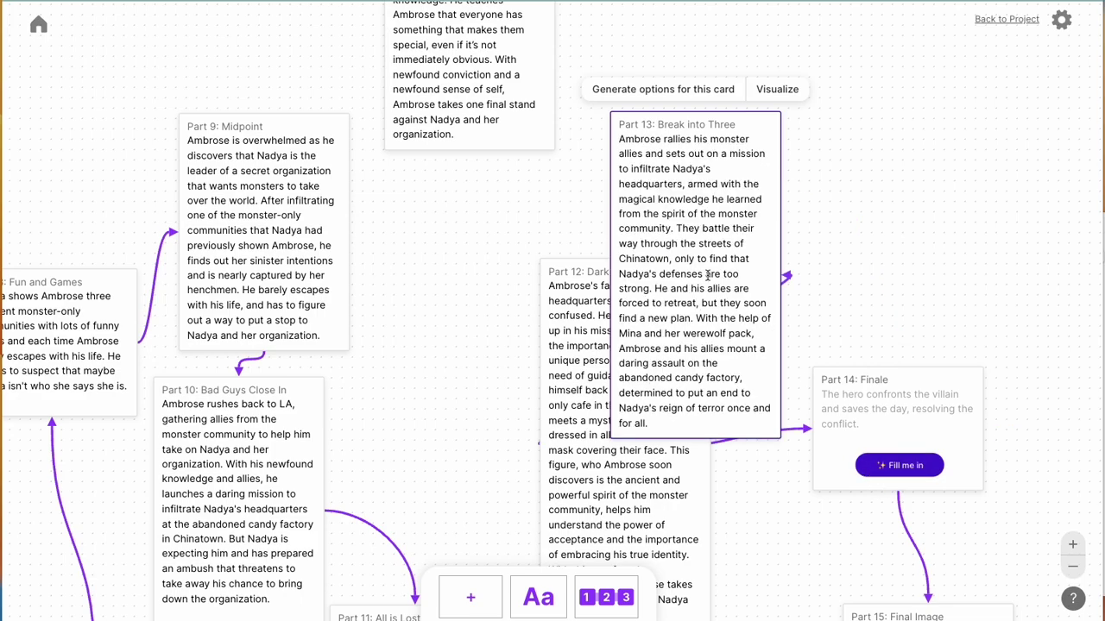
Move the Part 13 card up and right, then generate the Part 14: Finale beat defeating Nadya.
{"action": "left_click_drag", "start_coordinate": [671, 270], "coordinate": [616, 306]}
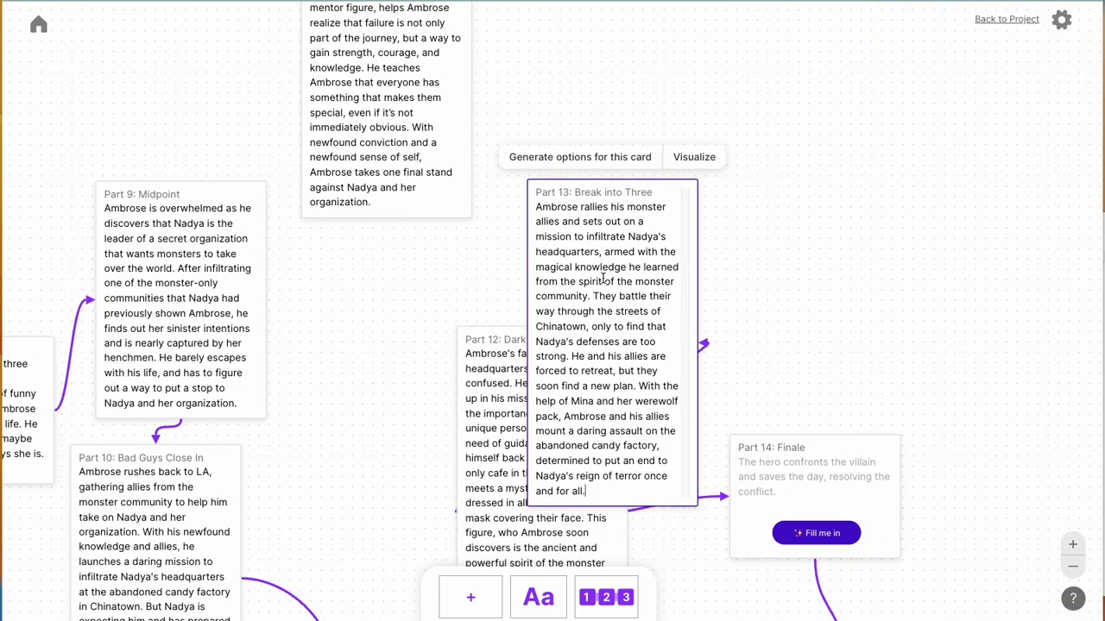
{"action": "left_click", "coordinate": [636, 215]}
{"action": "key", "text": "ctrl+a"}
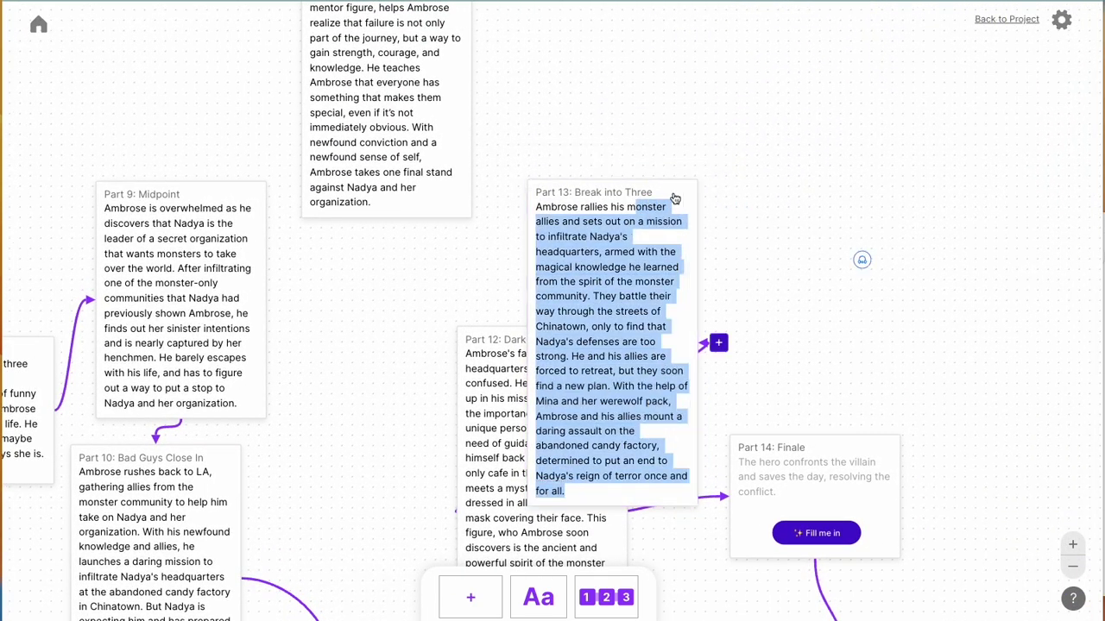
{"action": "left_click", "coordinate": [667, 194]}
{"action": "left_click_drag", "start_coordinate": [667, 193], "coordinate": [794, 54]}
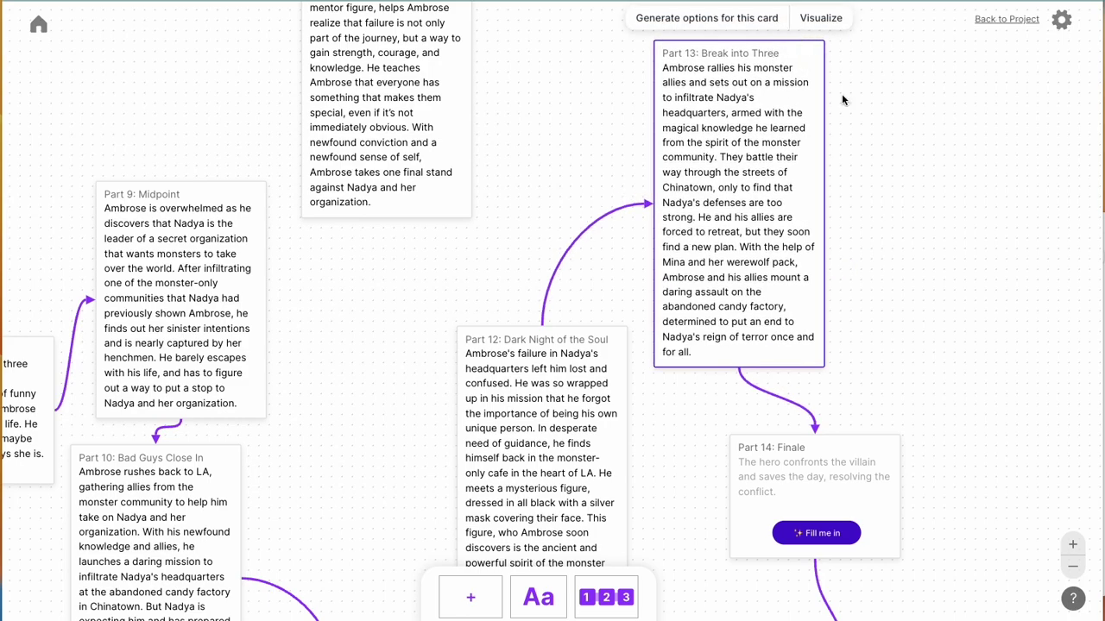
{"action": "left_click", "coordinate": [950, 338]}
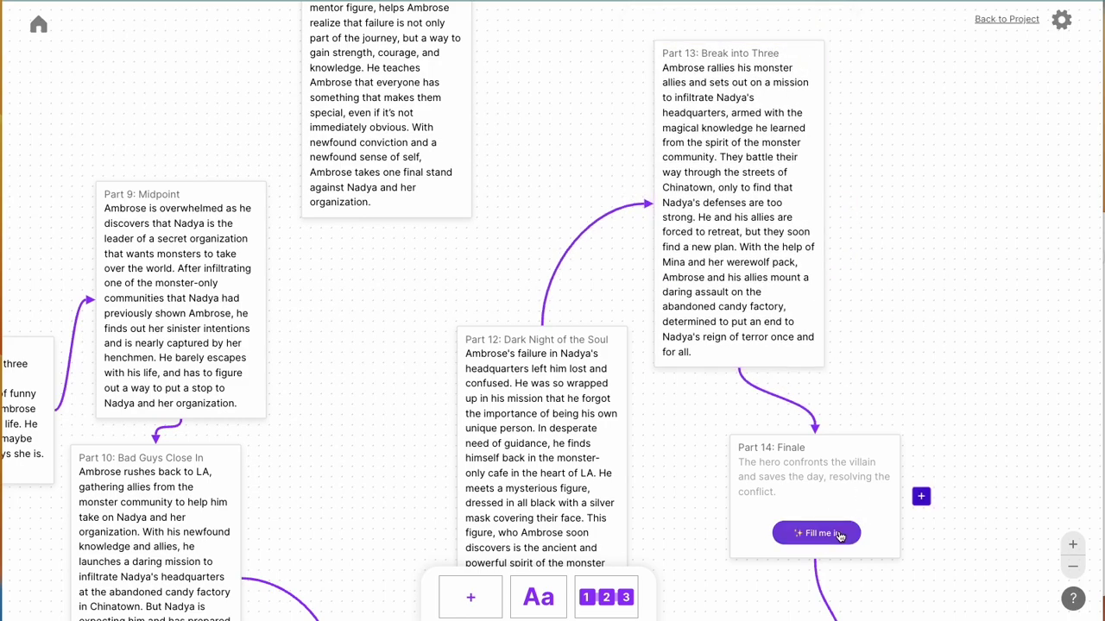
{"action": "left_click", "coordinate": [892, 467]}
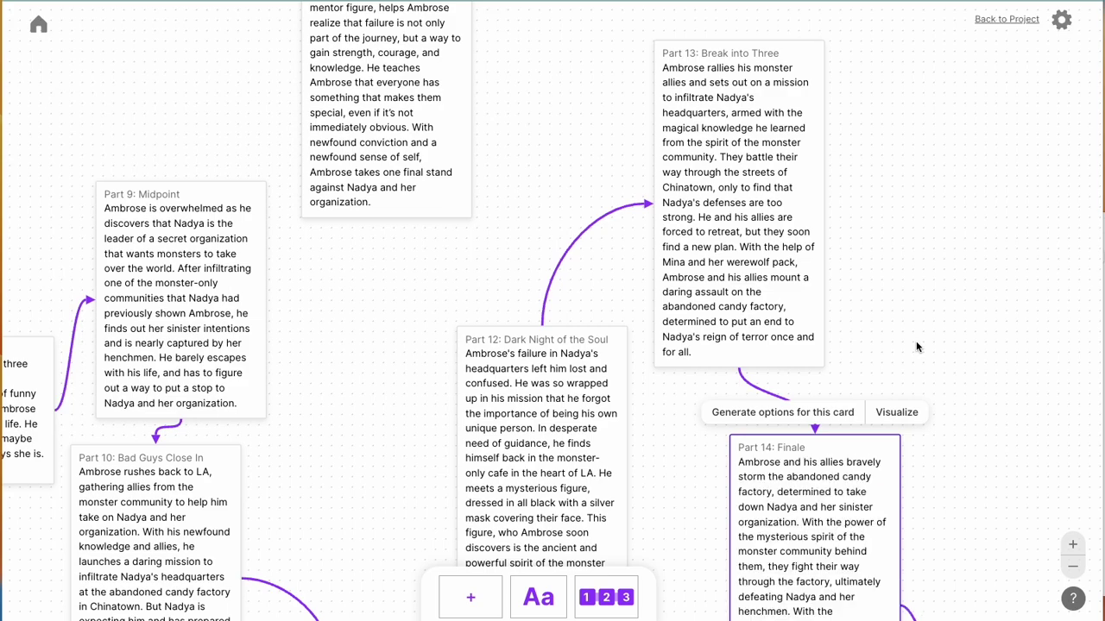
Drag the Part 14: Finale card up and right so the unfilled Part 15 card shows.
{"action": "left_click", "coordinate": [917, 346]}
{"action": "scroll", "coordinate": [984, 454], "scroll_direction": "down", "scroll_amount": 2}
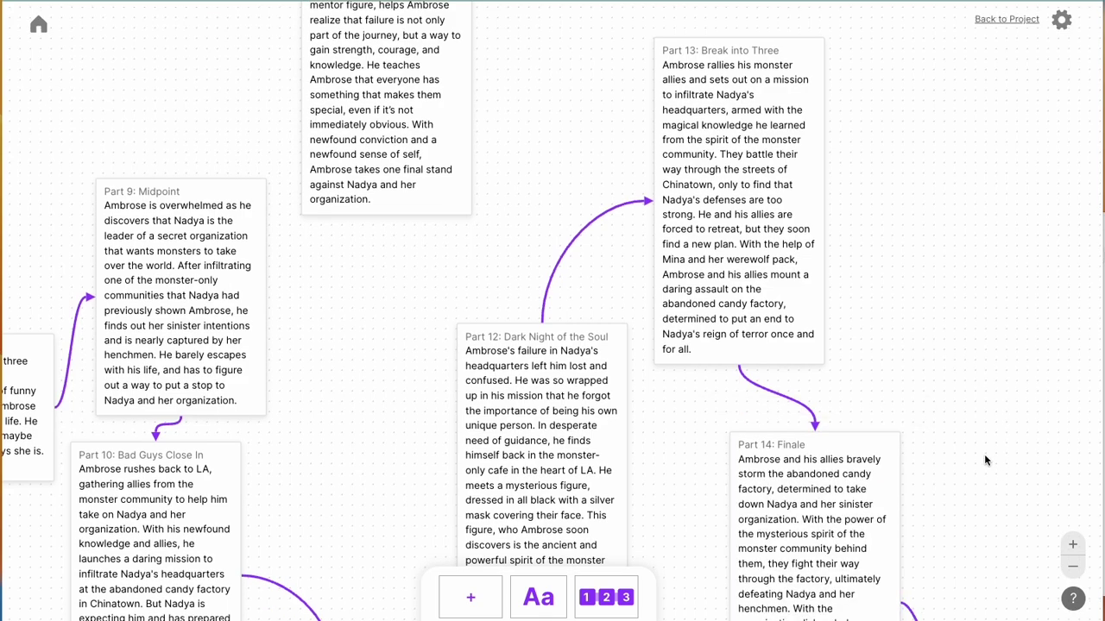
{"action": "scroll", "coordinate": [984, 456], "scroll_direction": "down", "scroll_amount": 5}
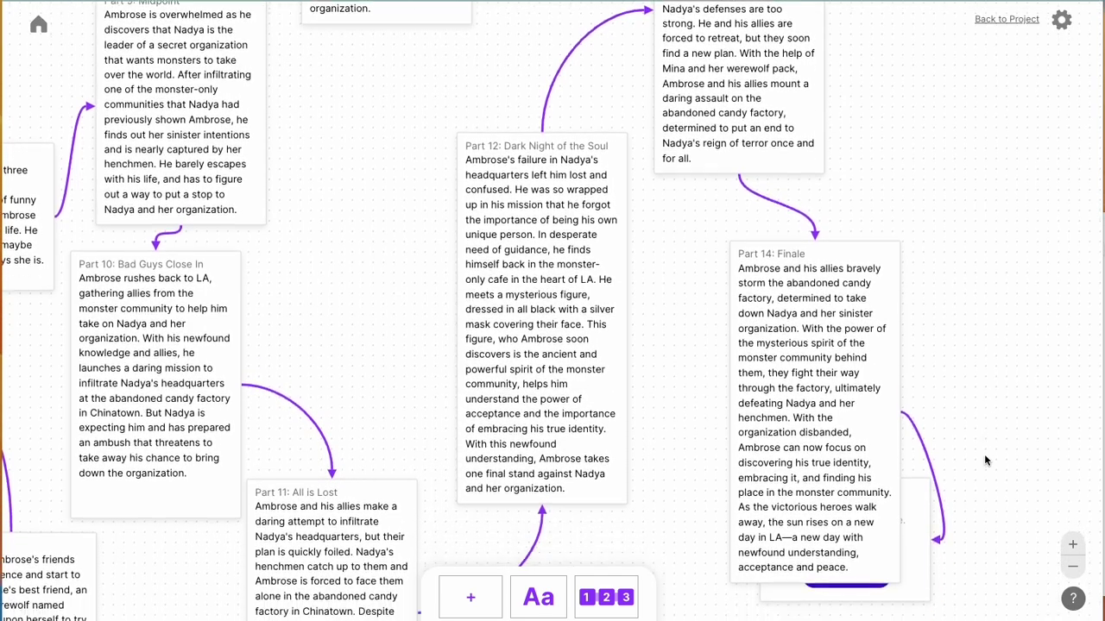
{"action": "left_click", "coordinate": [790, 373]}
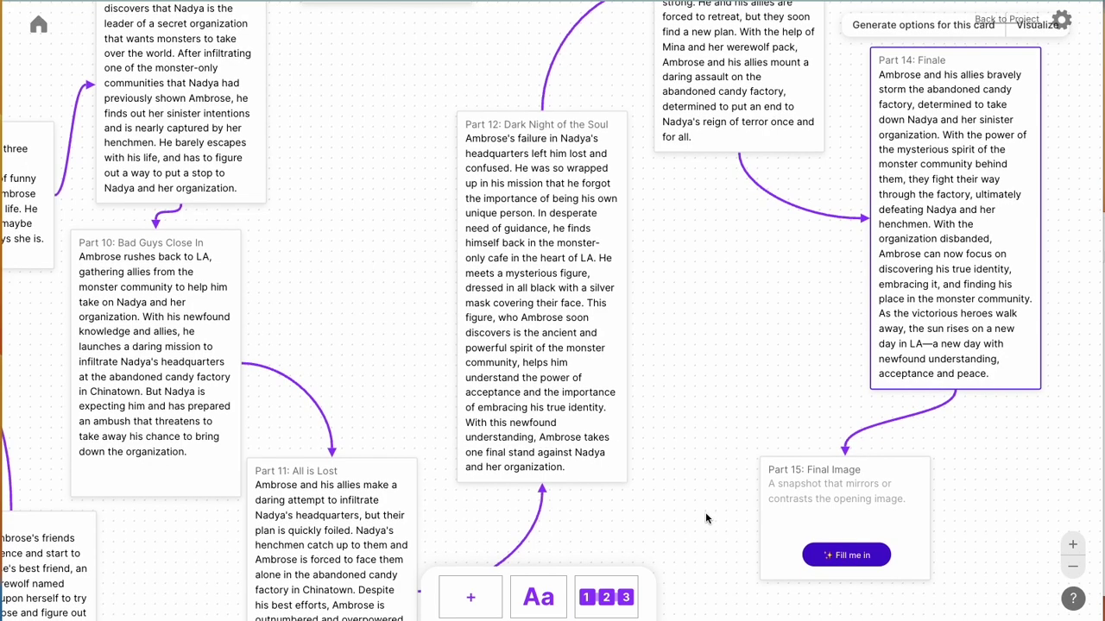
{"action": "scroll", "coordinate": [705, 518], "scroll_direction": "down", "scroll_amount": 3}
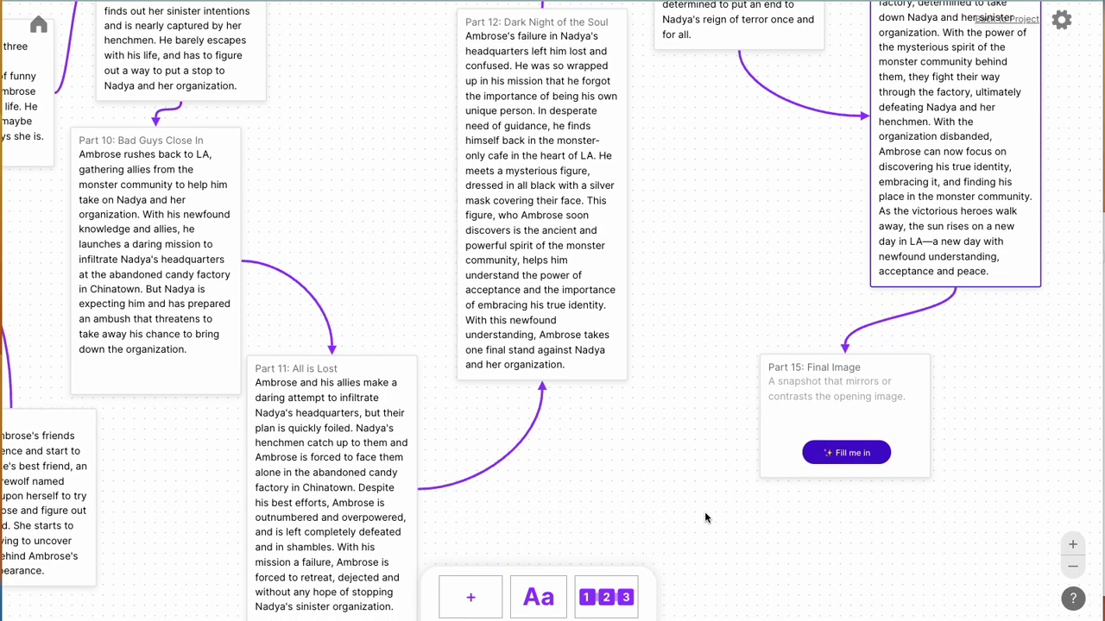
Generate the Part 15: Final Image beat showing sunrise over a peaceful LA skyline.
{"action": "left_click", "coordinate": [826, 458]}
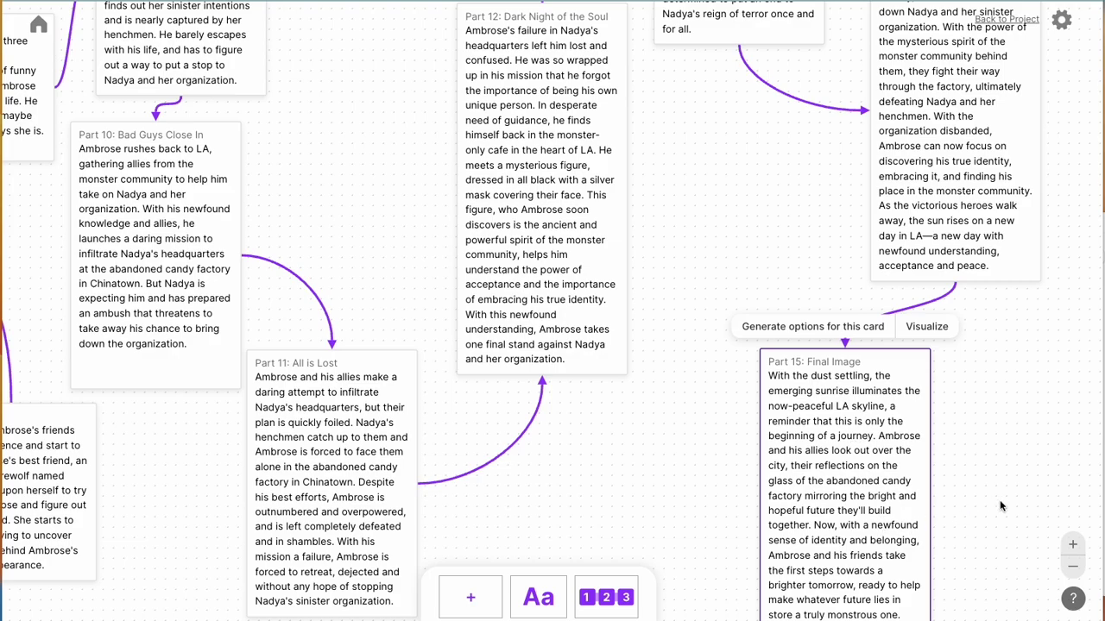
{"action": "left_click", "coordinate": [946, 522]}
{"action": "scroll", "coordinate": [945, 522], "scroll_direction": "down", "scroll_amount": 2}
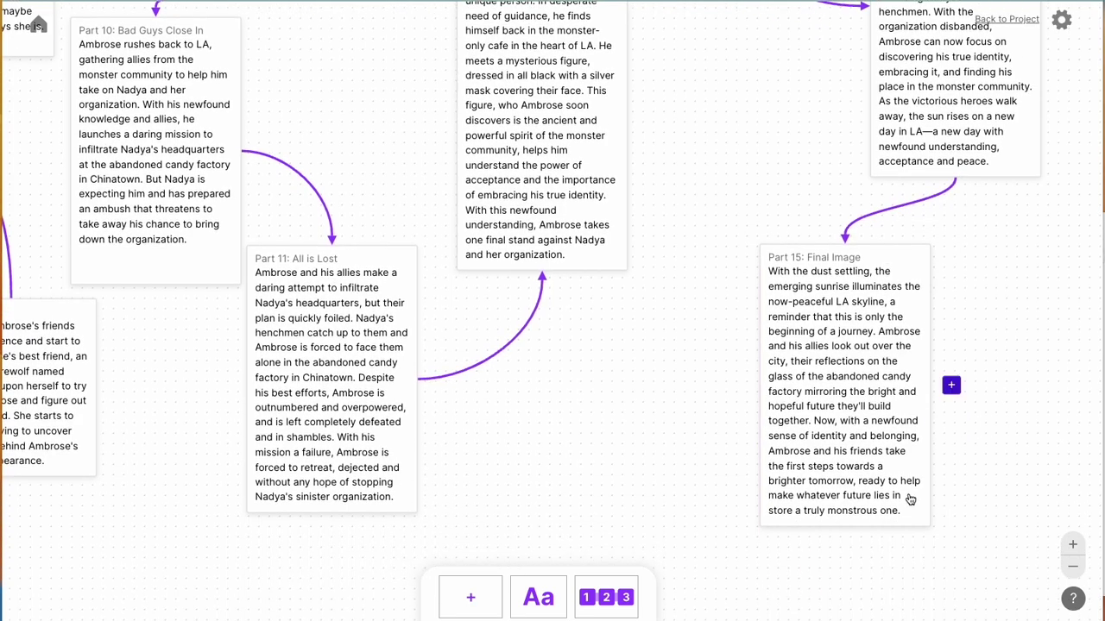
{"action": "scroll", "coordinate": [831, 475], "scroll_direction": "down", "scroll_amount": 2}
{"action": "scroll", "coordinate": [831, 476], "scroll_direction": "right", "scroll_amount": 2}
{"action": "scroll", "coordinate": [818, 369], "scroll_direction": "down", "scroll_amount": 1}
{"action": "scroll", "coordinate": [818, 369], "scroll_direction": "right", "scroll_amount": 1}
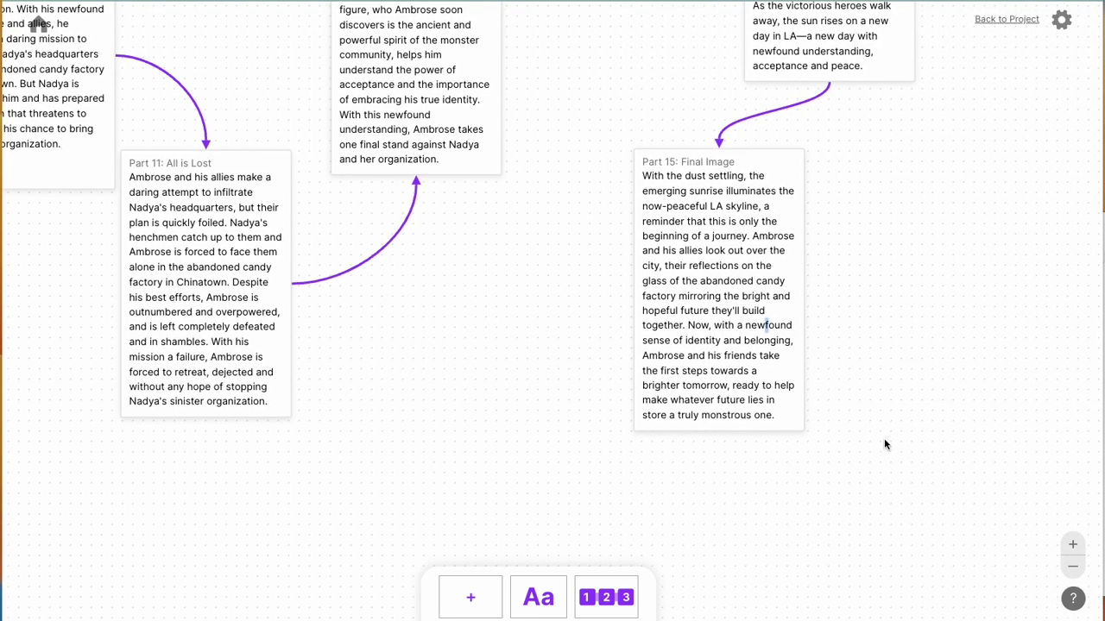
{"action": "scroll", "coordinate": [884, 445], "scroll_direction": "up", "scroll_amount": 10}
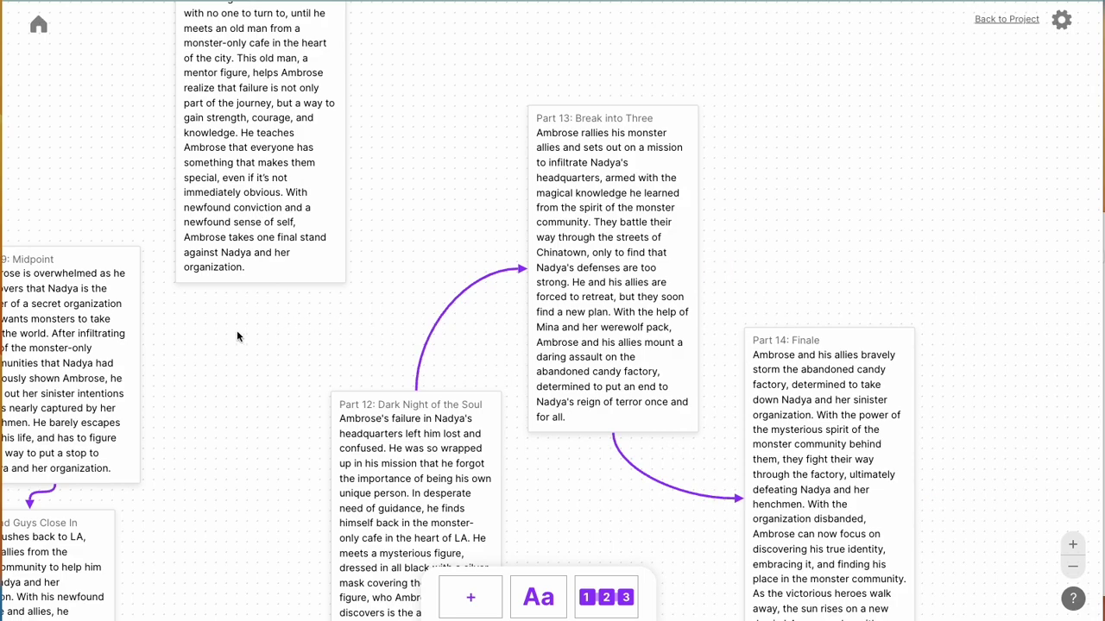
{"action": "scroll", "coordinate": [237, 337], "scroll_direction": "left", "scroll_amount": 15}
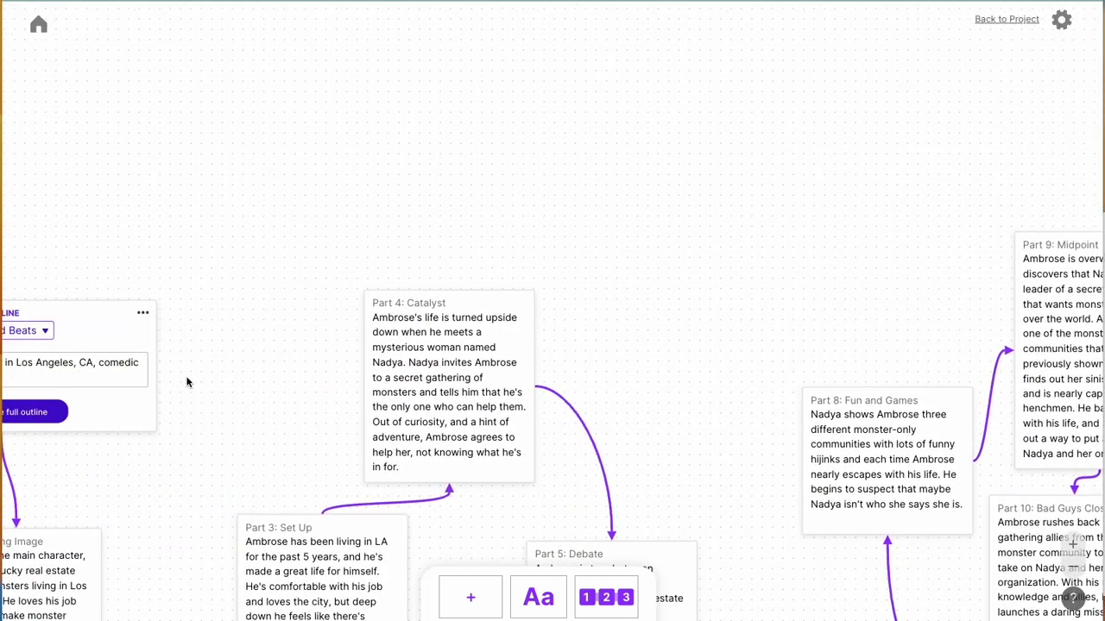
Copy the whole outline from the Outline panel's menu and go back to the Untitled document.
{"action": "left_click_drag", "start_coordinate": [187, 382], "coordinate": [674, 325]}
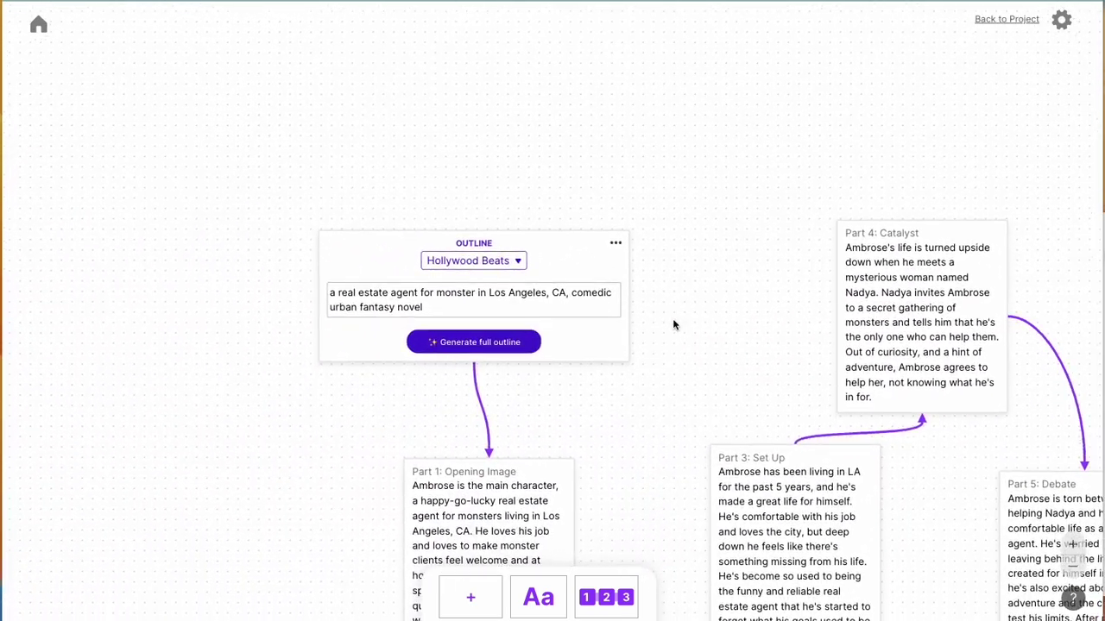
{"action": "left_click", "coordinate": [611, 255]}
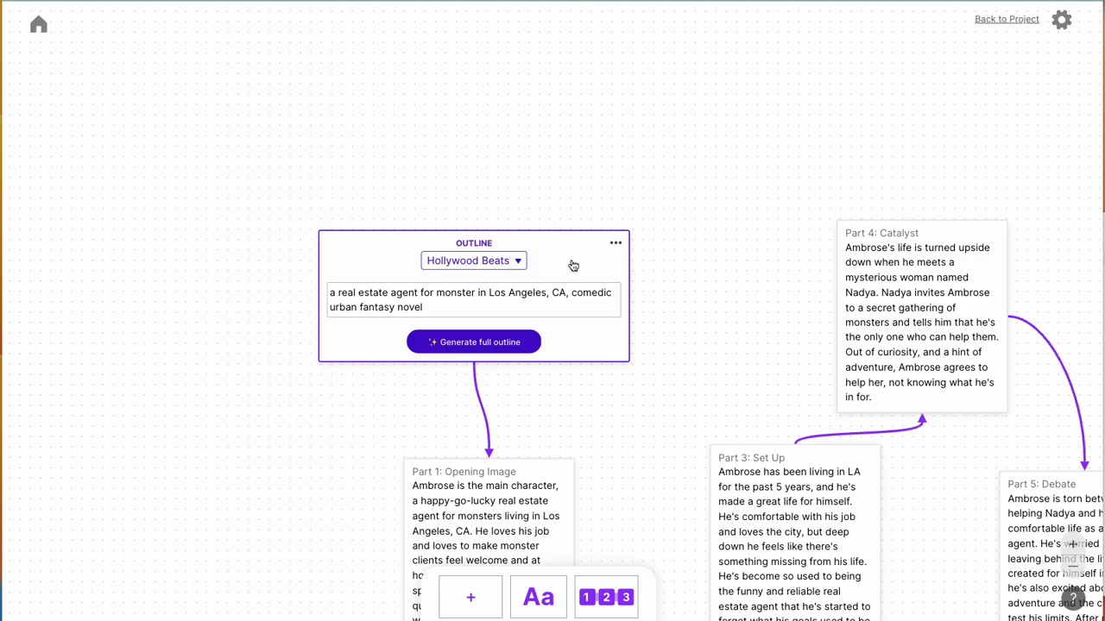
{"action": "left_click", "coordinate": [1006, 21]}
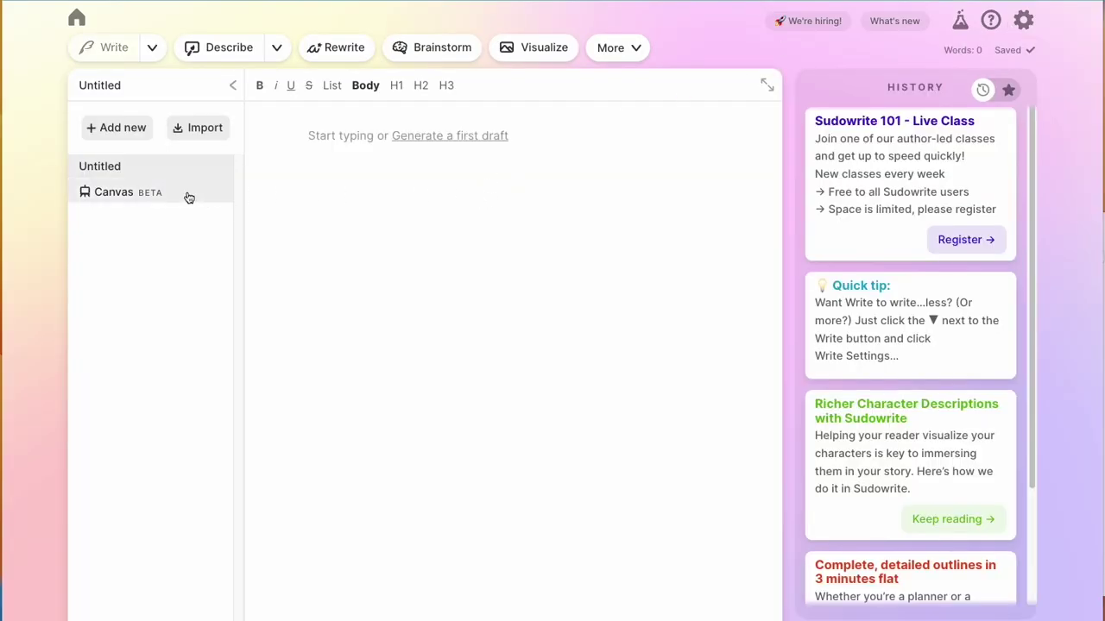
Paste the copied outline into the empty document, matching its style.
{"action": "right_click", "coordinate": [311, 134]}
{"action": "left_click", "coordinate": [380, 212]}
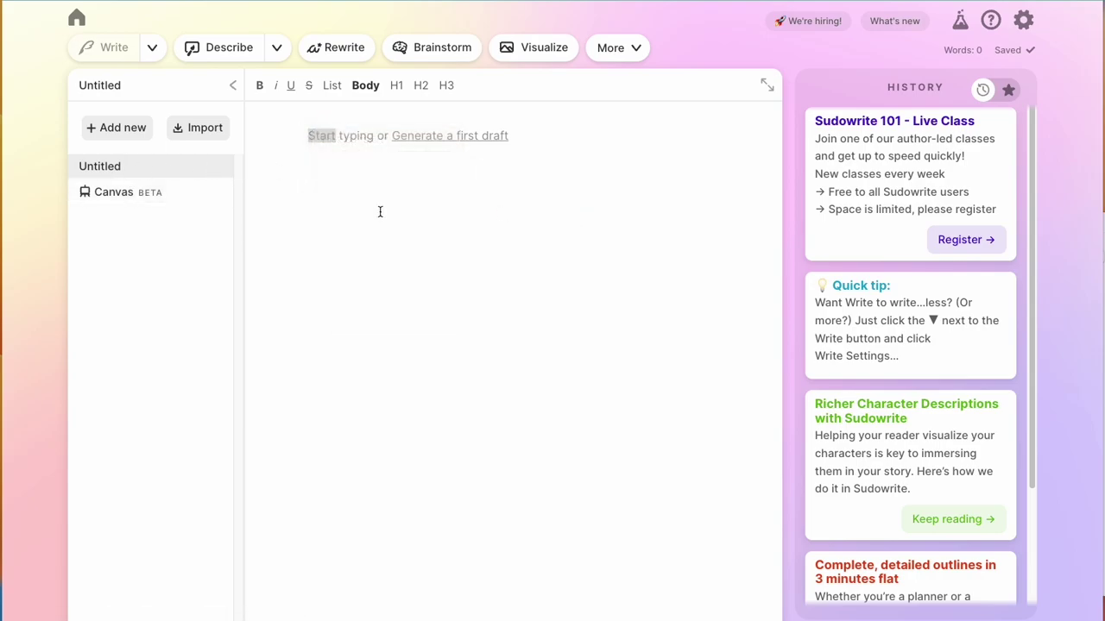
{"action": "right_click", "coordinate": [343, 184]}
{"action": "left_click", "coordinate": [428, 299]}
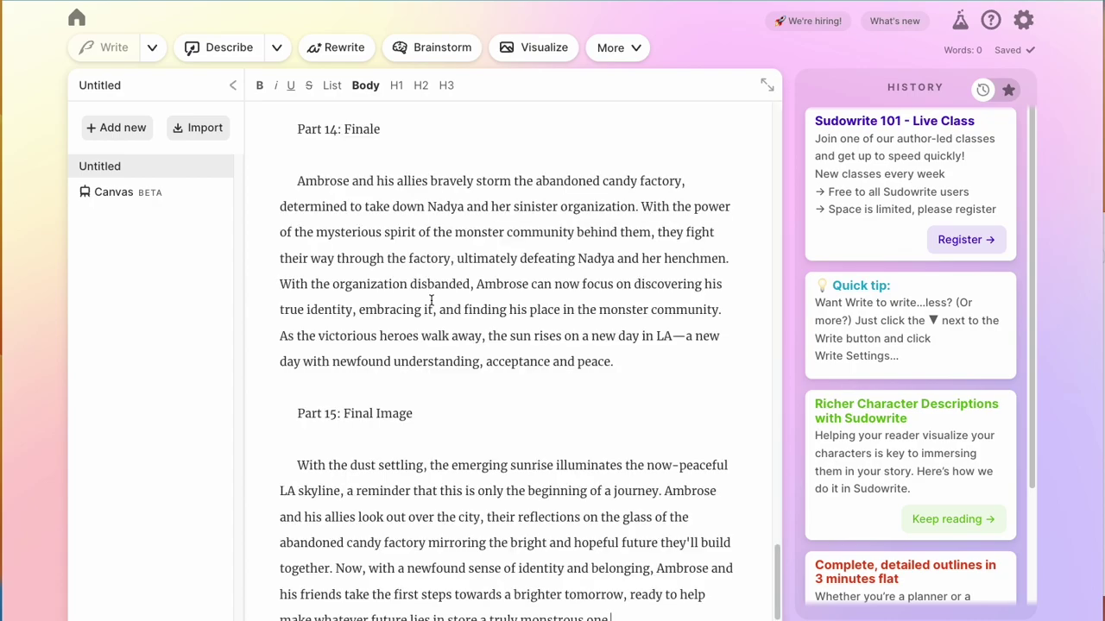
Name the document 'Outline' and retitle the project 'Monster Real Estate'.
{"action": "double_click", "coordinate": [179, 170]}
{"action": "type", "text": "Outline"}
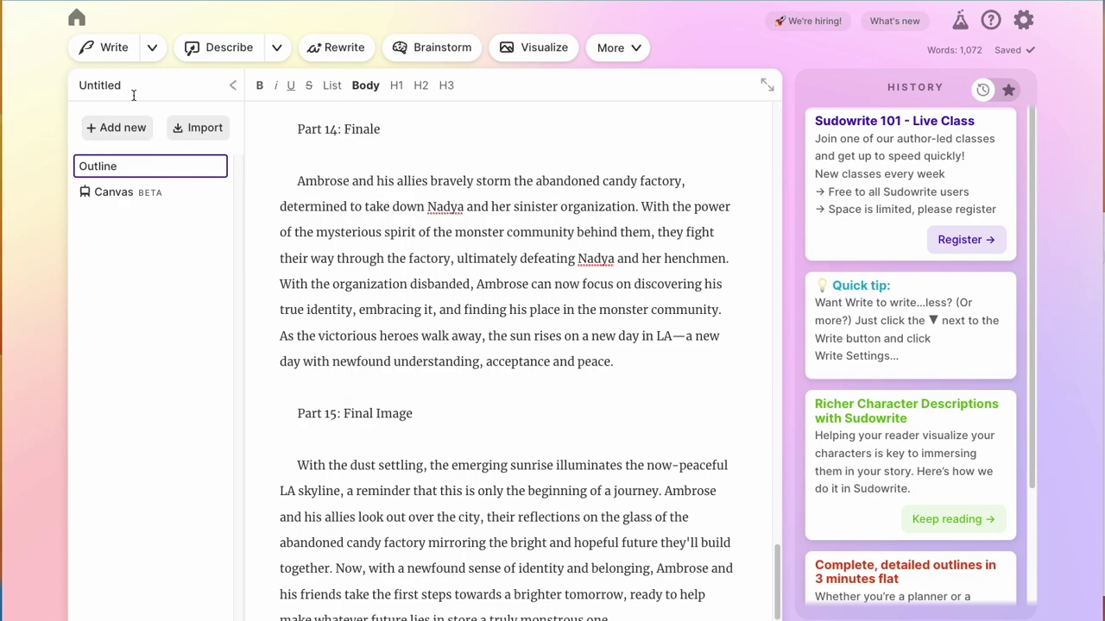
{"action": "left_click", "coordinate": [133, 91]}
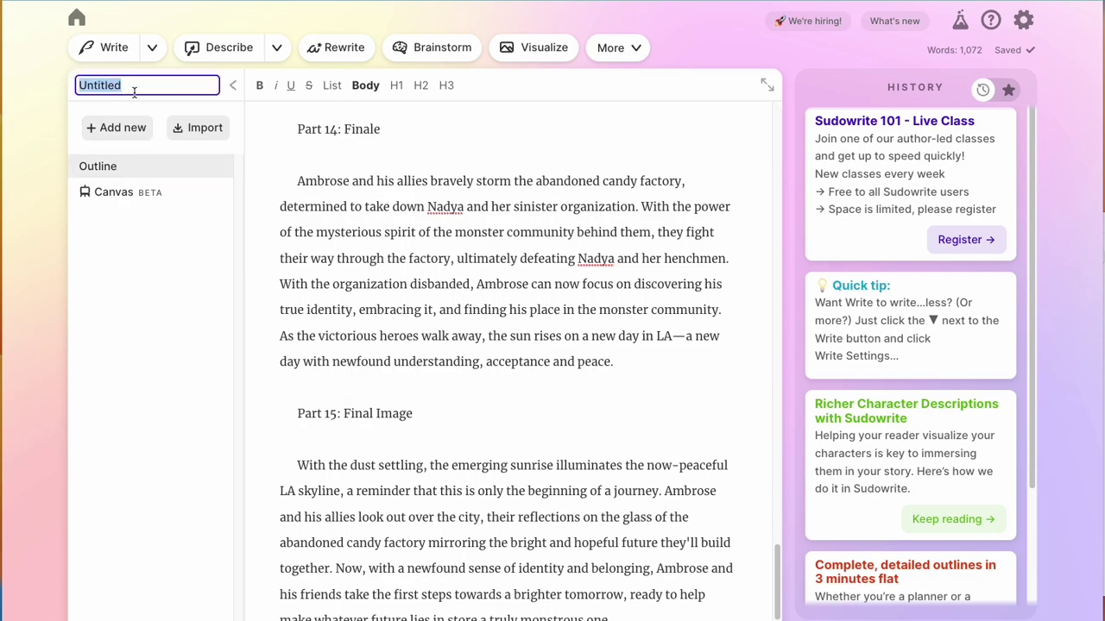
{"action": "type", "text": "Monster Real Estat"}
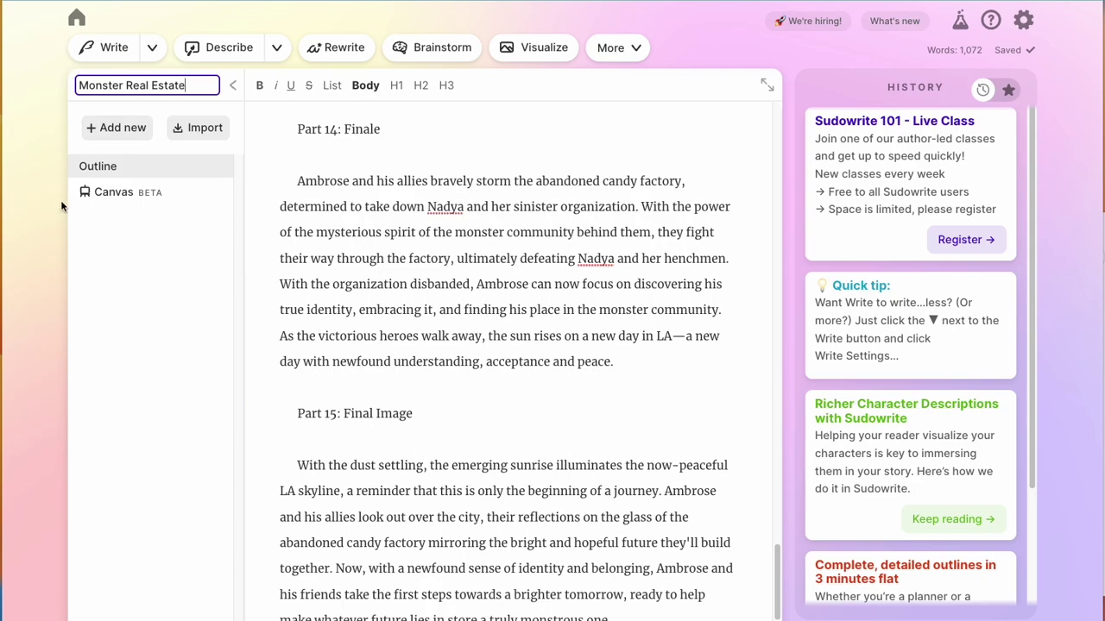
{"action": "left_click", "coordinate": [101, 196]}
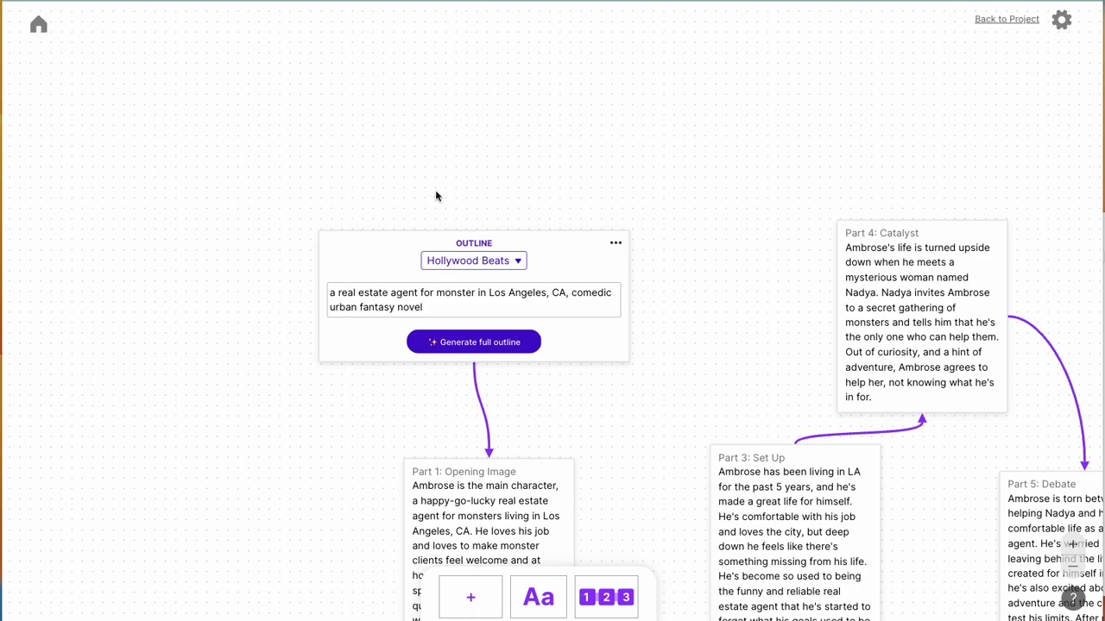
{"action": "left_click", "coordinate": [555, 260]}
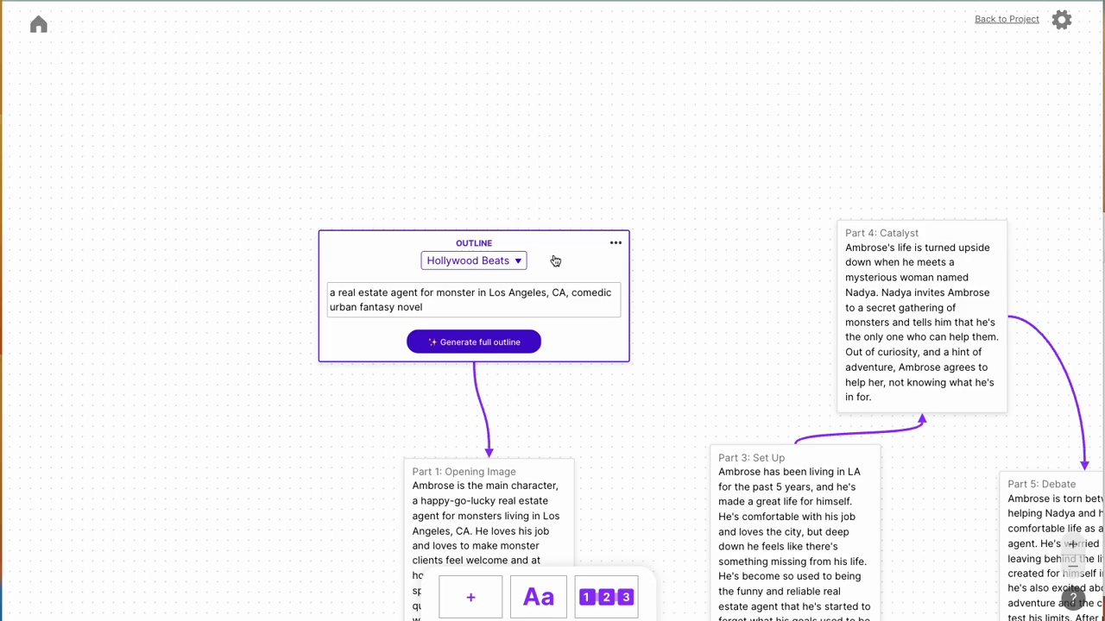
{"action": "key", "text": "Delete"}
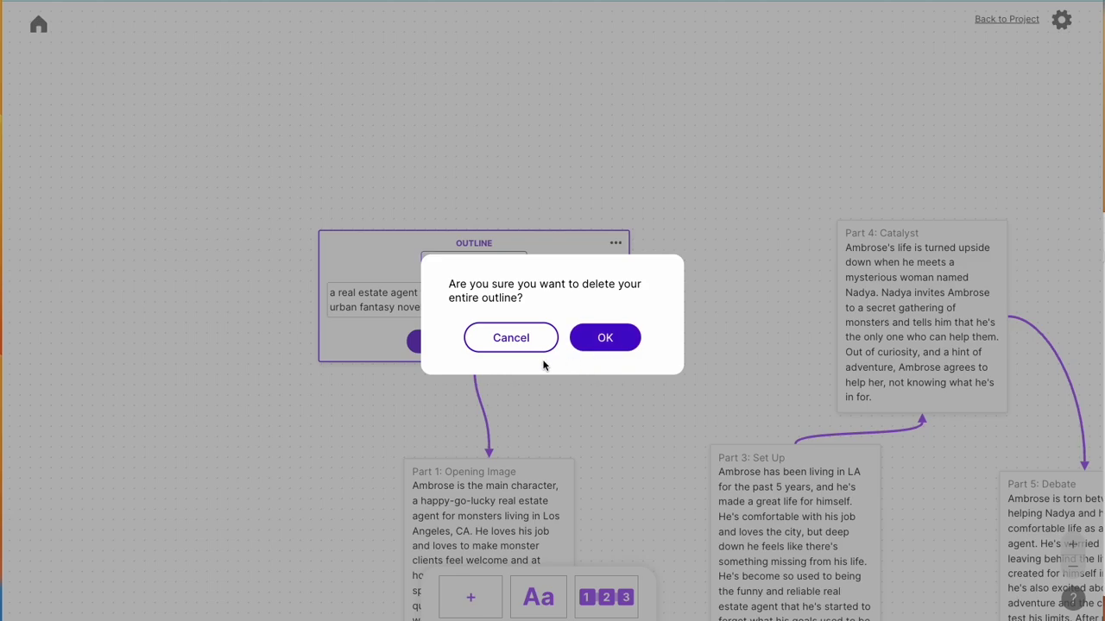
{"action": "left_click", "coordinate": [482, 335]}
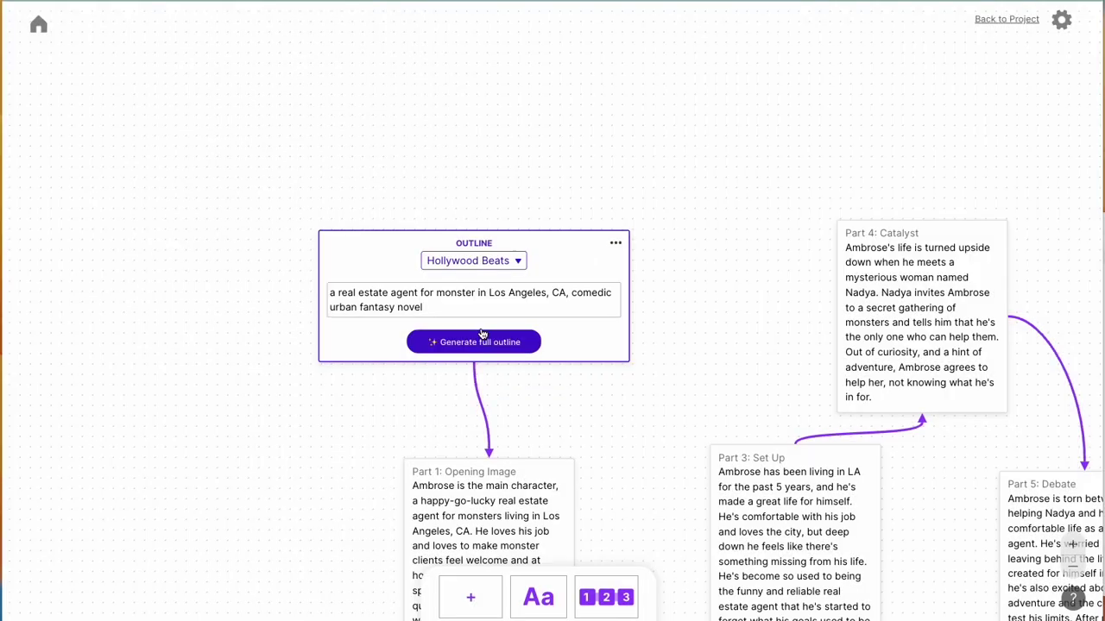